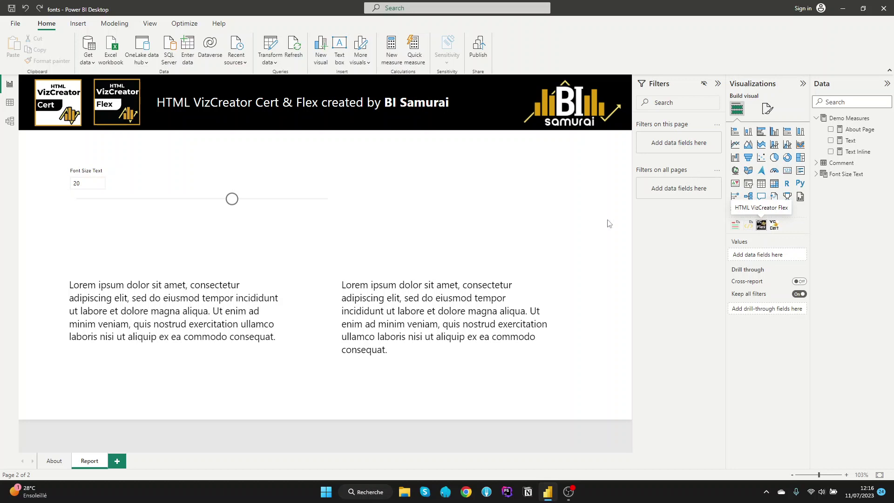
Show the Comment table in Table view, with its single Lorem ipsum text row
{"action": "mouse_move", "coordinate": [307, 239]}
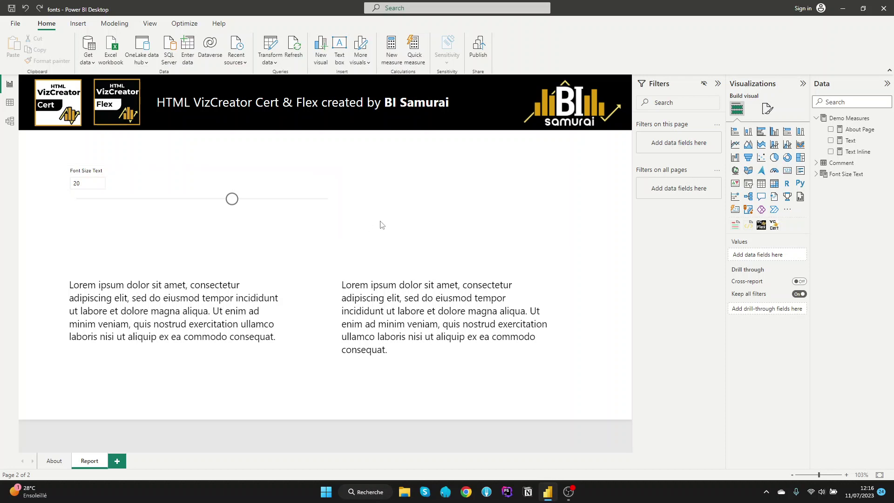
{"action": "left_click", "coordinate": [9, 103]}
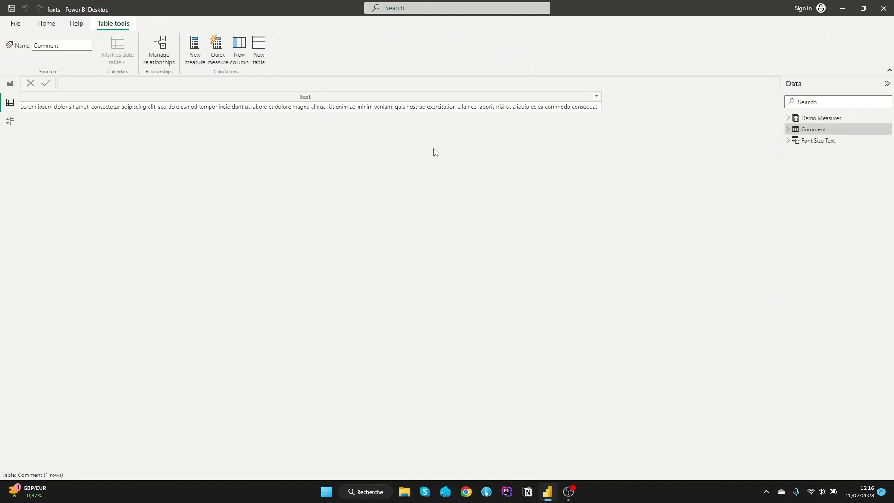
Browse the Demo Measures and Font Size Text tables in the Data pane
{"action": "left_click", "coordinate": [811, 119]}
{"action": "left_click", "coordinate": [807, 141]}
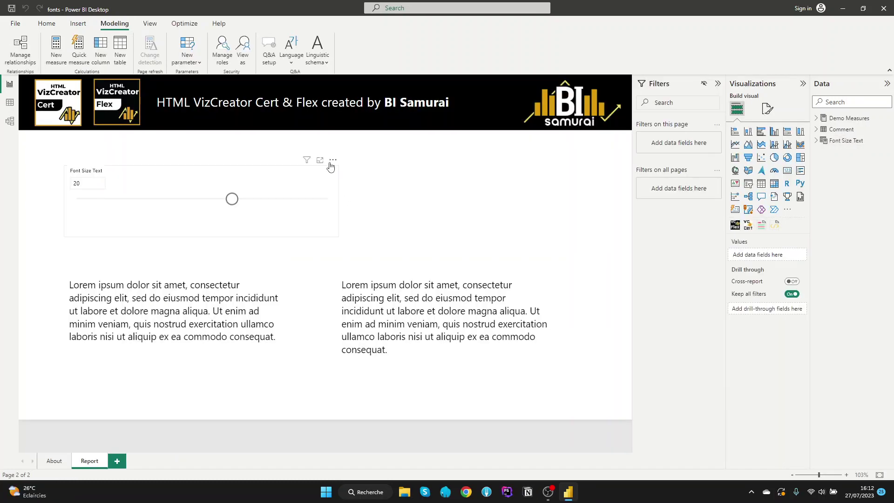
Remove the font-size slicer and both Lorem ipsum visuals from the report page
{"action": "left_click", "coordinate": [334, 163]}
{"action": "left_click", "coordinate": [365, 196]}
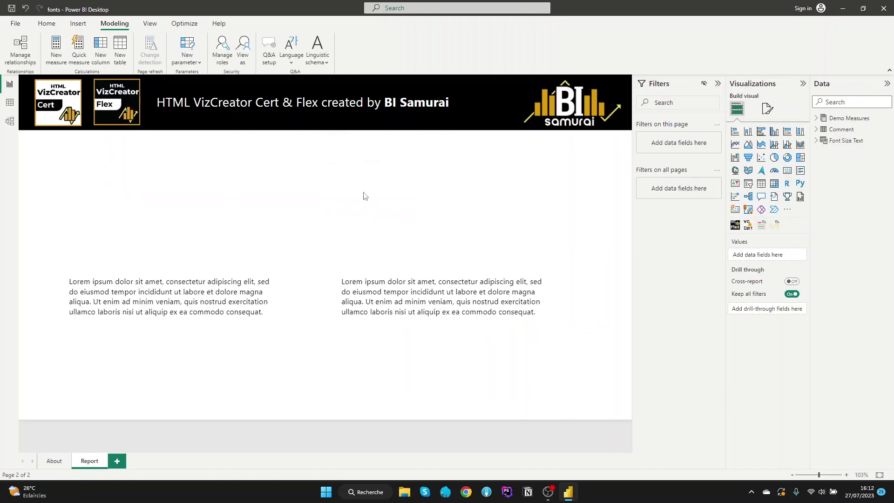
{"action": "left_click", "coordinate": [284, 260]}
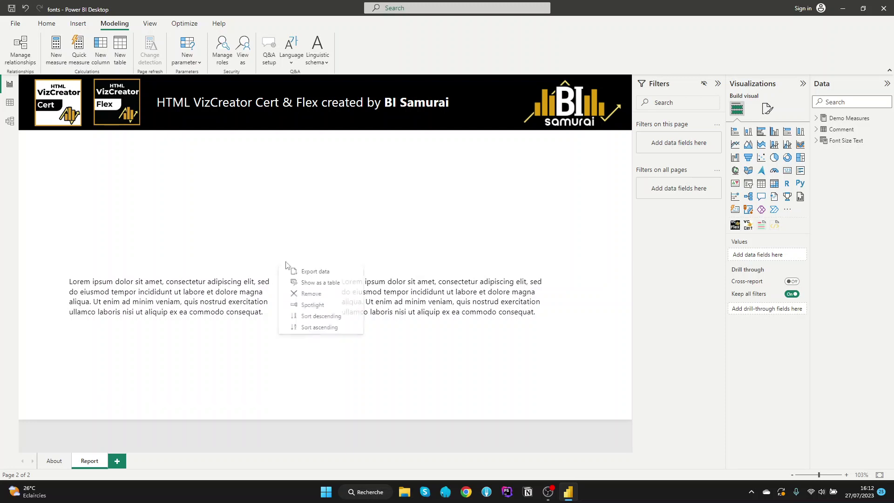
{"action": "left_click", "coordinate": [318, 293]}
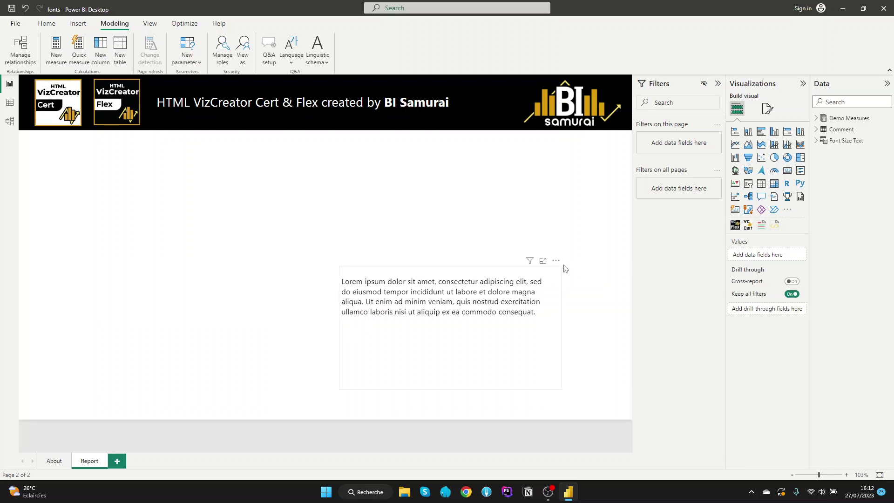
{"action": "left_click", "coordinate": [555, 264]}
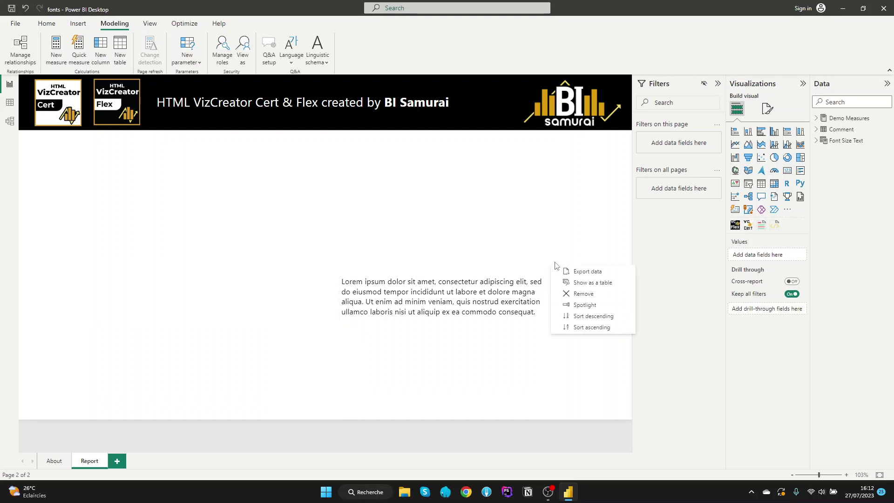
{"action": "left_click", "coordinate": [585, 294]}
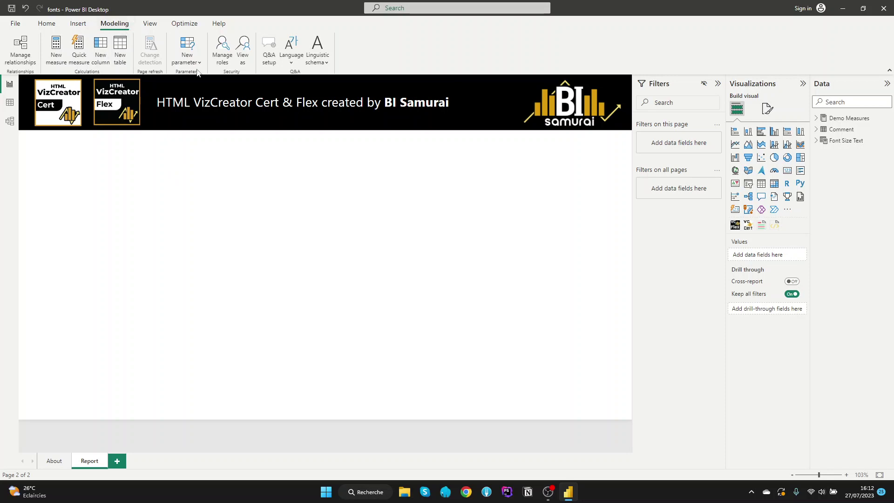
{"action": "left_click", "coordinate": [187, 55]}
Create a numeric range parameter with minimum 16 and maximum 2, adding its slicer
{"action": "left_click", "coordinate": [197, 82]}
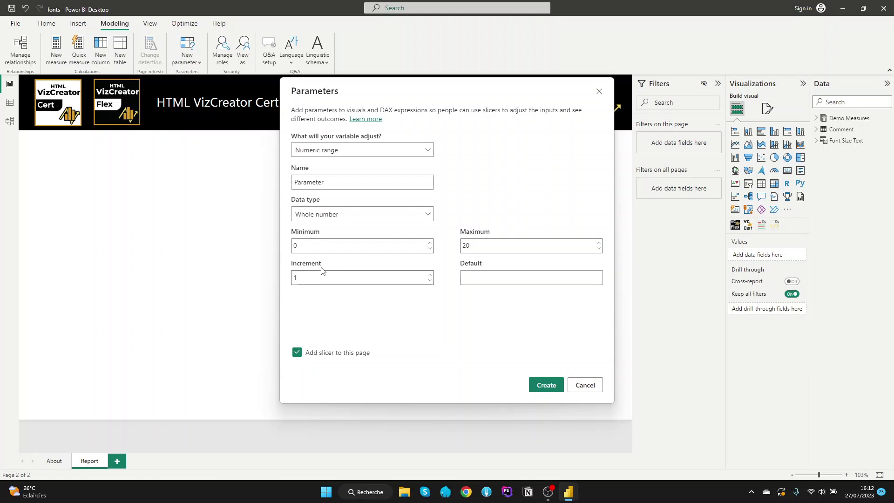
{"action": "left_click", "coordinate": [309, 248]}
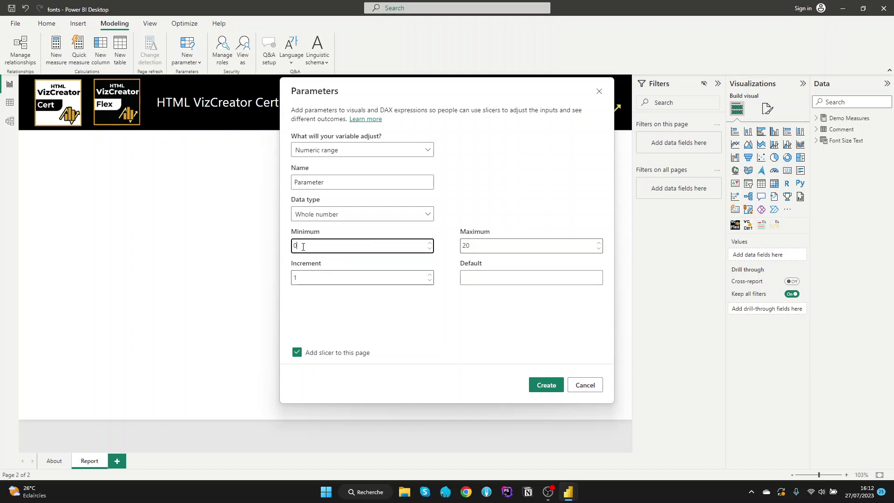
{"action": "double_click", "coordinate": [308, 249]}
{"action": "type", "text": "16"}
{"action": "left_click", "coordinate": [468, 247]}
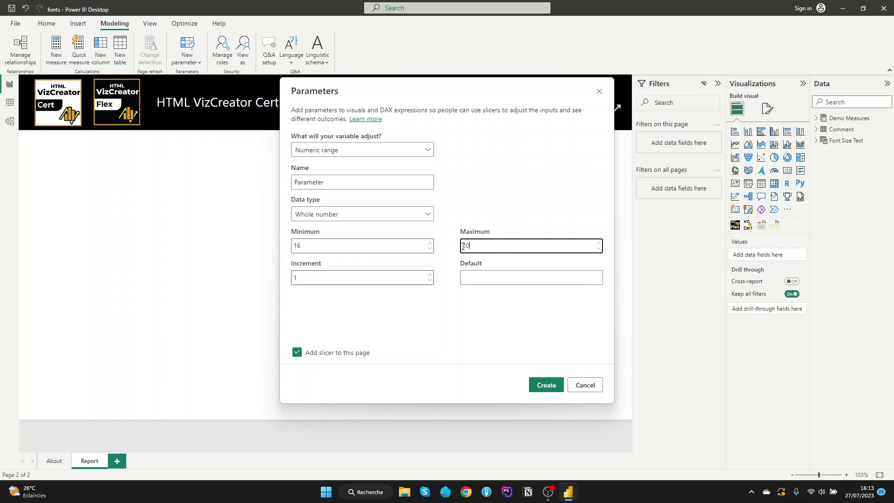
{"action": "double_click", "coordinate": [469, 248]}
{"action": "type", "text": "2"}
{"action": "left_click", "coordinate": [536, 388]}
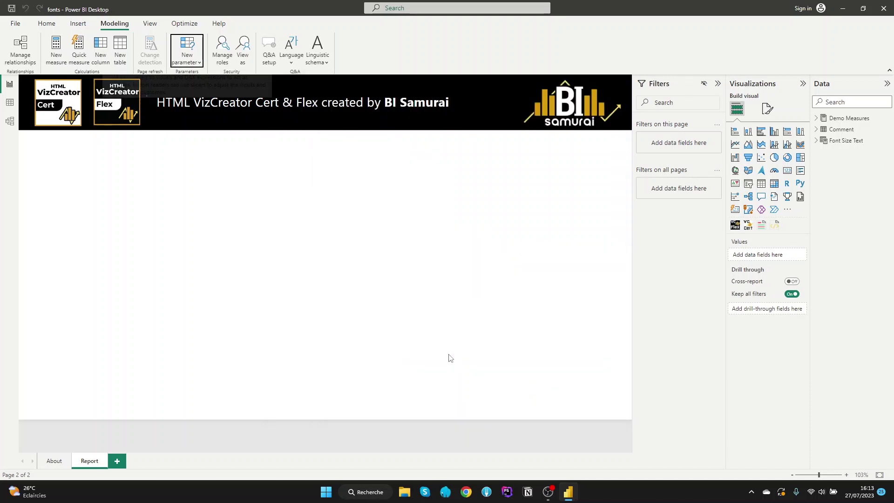
Widen the parameter slicer and set its header title to 'Font Size Title'
{"action": "left_click_drag", "start_coordinate": [139, 206], "coordinate": [283, 205]}
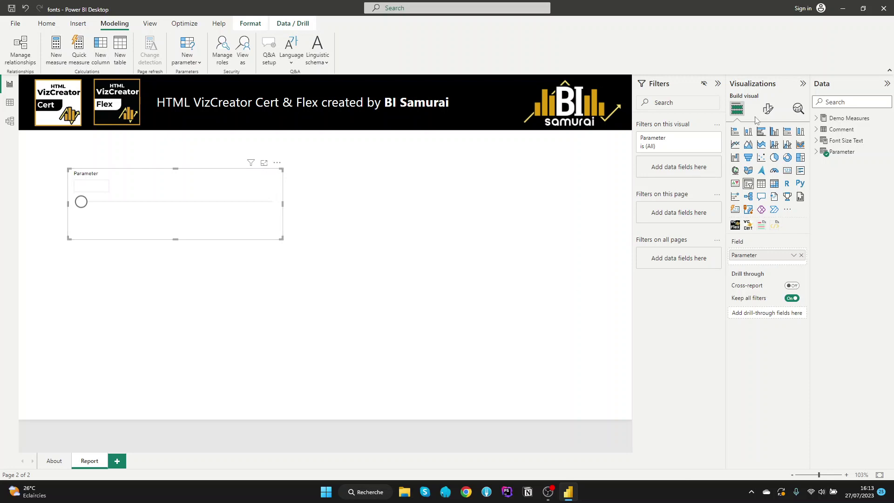
{"action": "left_click", "coordinate": [767, 110]}
{"action": "left_click", "coordinate": [735, 198]}
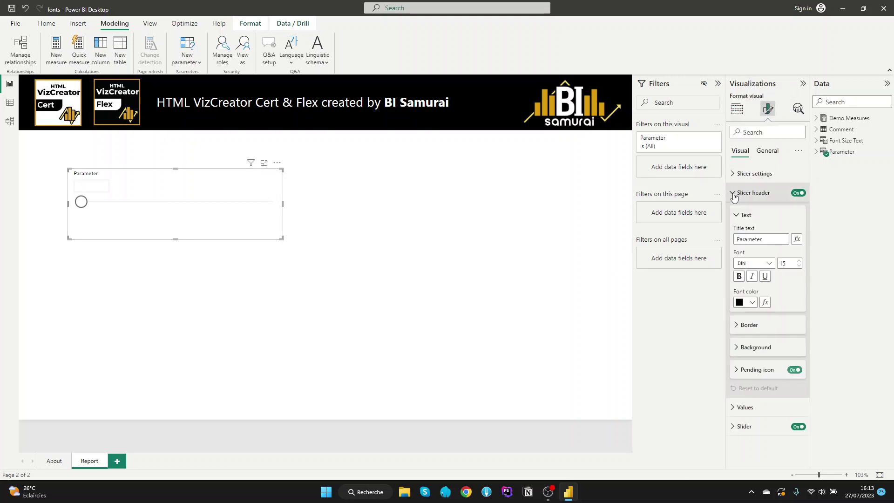
{"action": "double_click", "coordinate": [766, 241]}
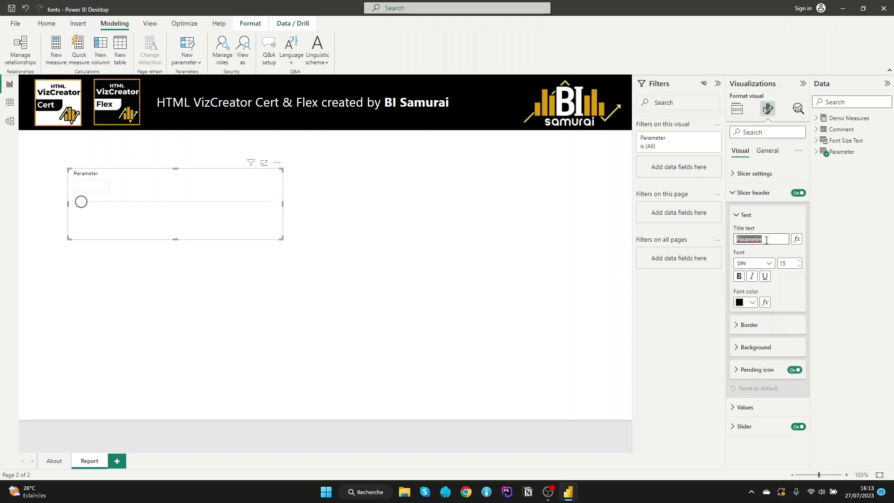
{"action": "type", "text": "Font Size Title"}
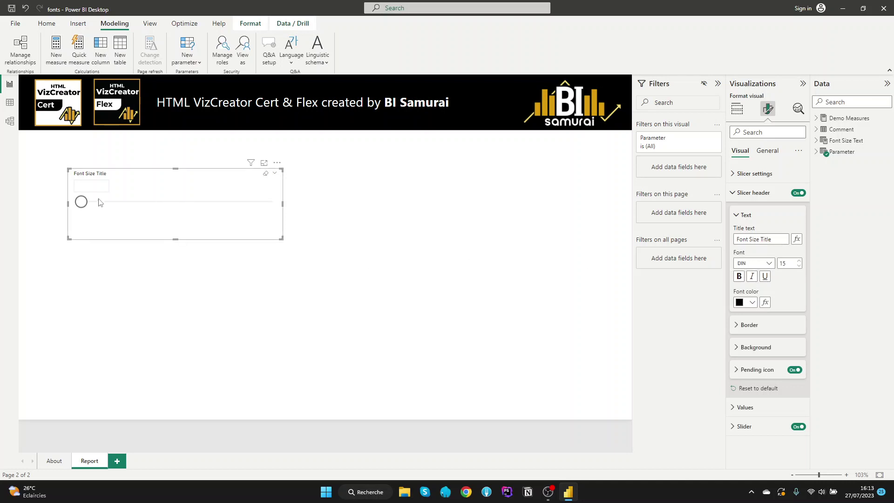
Set the slicer's value to 20
{"action": "left_click", "coordinate": [98, 187]}
{"action": "type", "text": "20"}
{"action": "key", "text": "Return"}
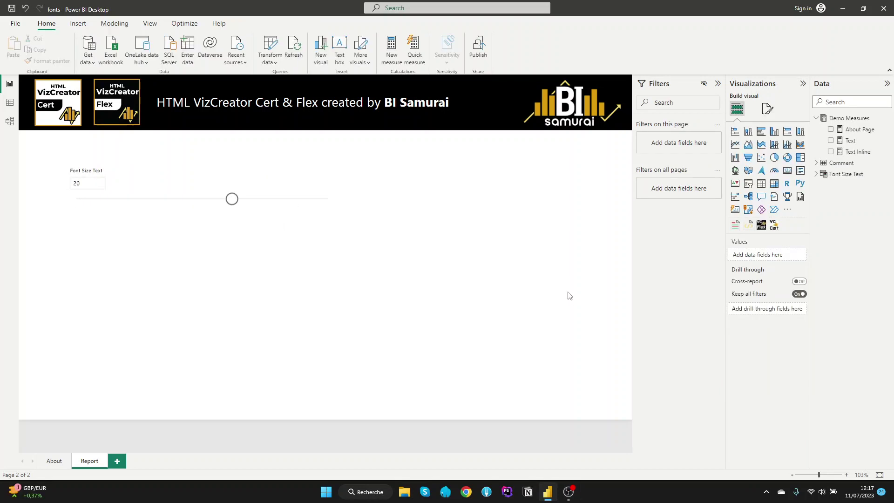
Add an enlarged HTML VizCreator Cert visual and a Demo Measures measure named Inline Style
{"action": "left_click", "coordinate": [775, 226]}
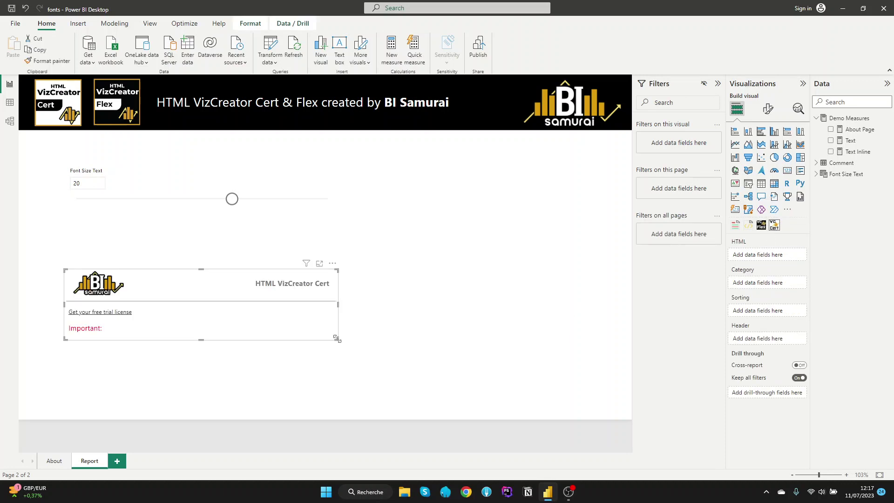
{"action": "left_click_drag", "start_coordinate": [338, 340], "coordinate": [375, 373]}
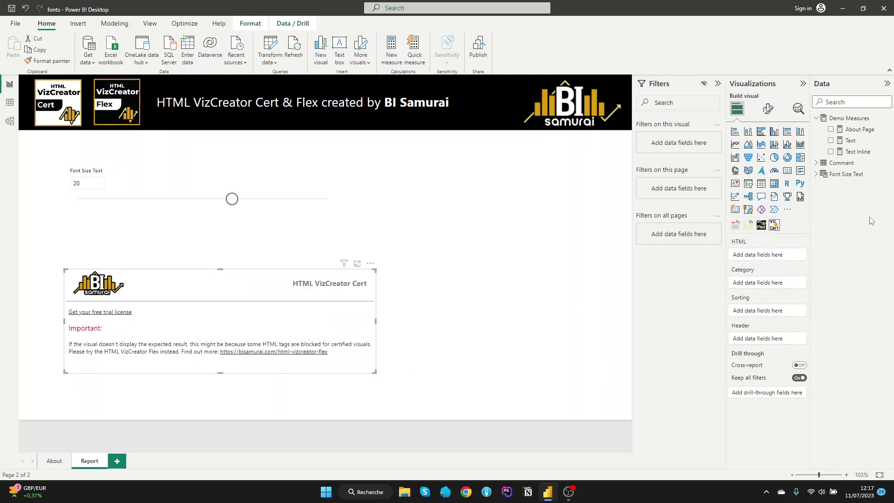
{"action": "left_click", "coordinate": [888, 120]}
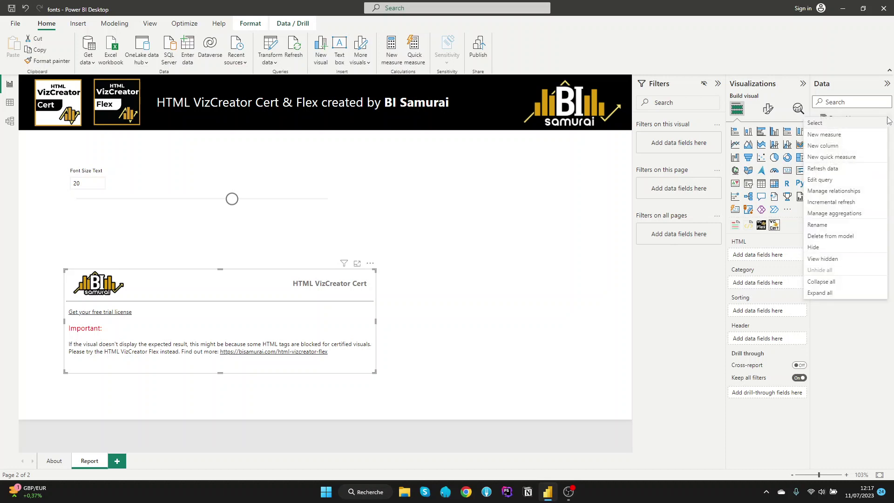
{"action": "left_click", "coordinate": [847, 137]}
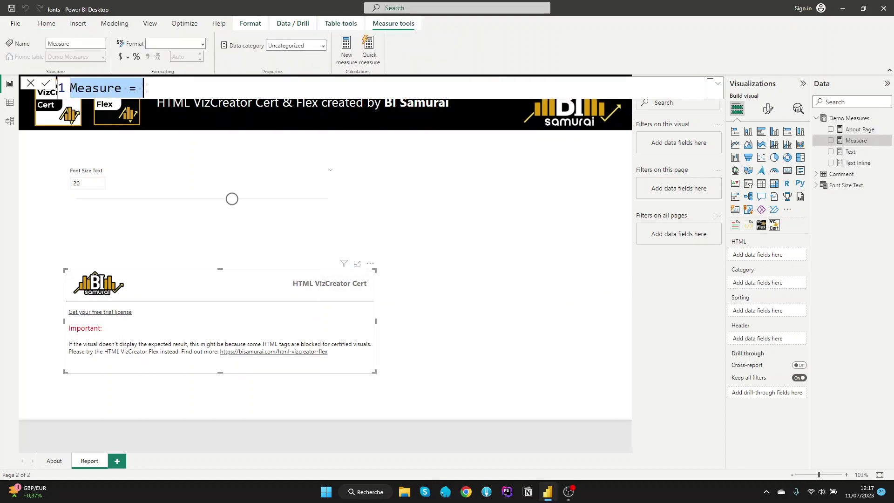
{"action": "double_click", "coordinate": [95, 89]}
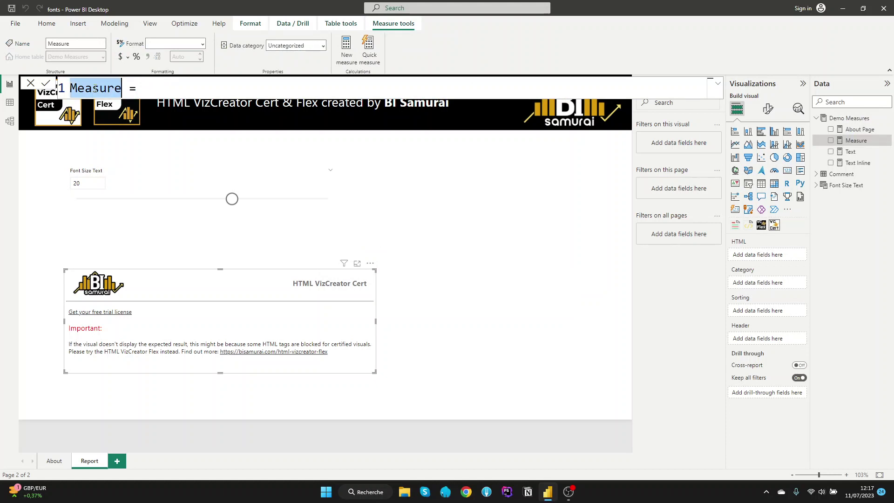
{"action": "type", "text": "Inline"}
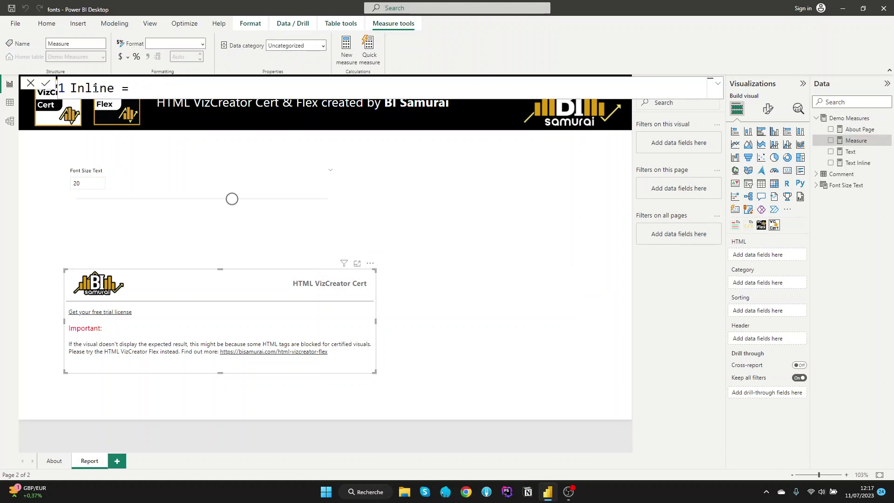
{"action": "type", "text": " Style"}
Start the formula's second line with the tag "<p style='font-size:20px'>
{"action": "left_click", "coordinate": [204, 89]}
{"action": "key", "text": "shift+Return"}
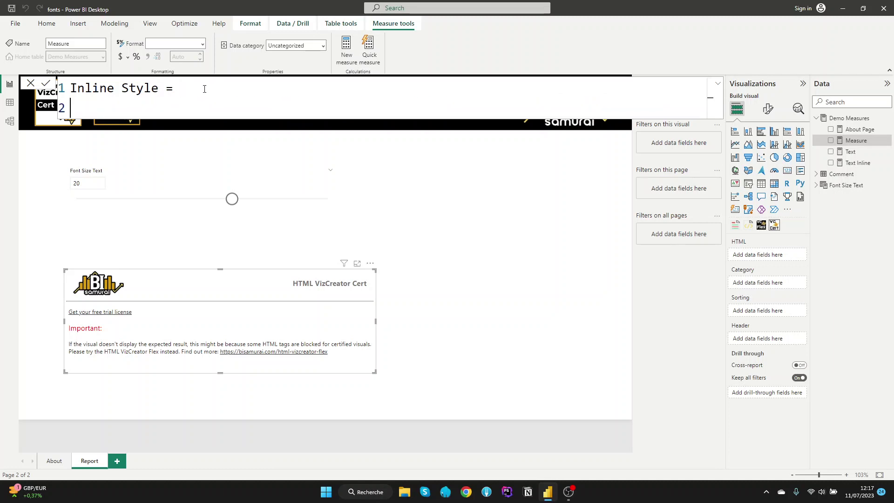
{"action": "type", "text": "\"<p style"}
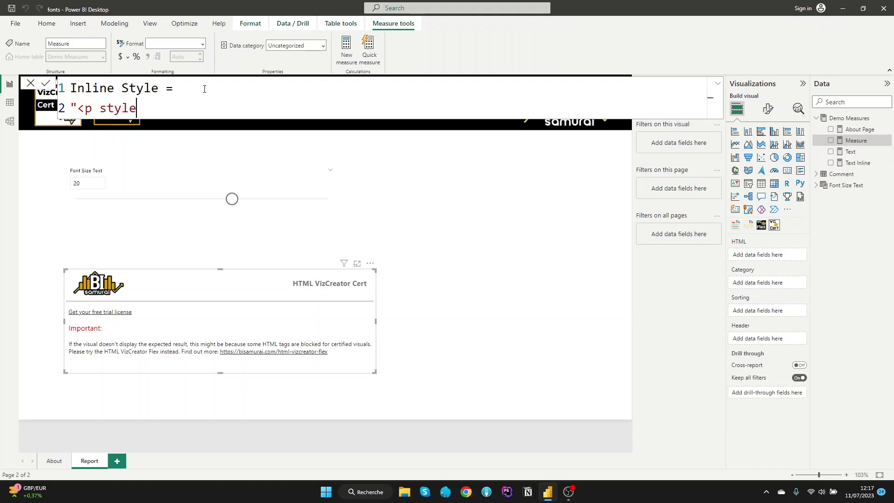
{"action": "type", "text": "=''"}
{"action": "key", "text": "Left"}
{"action": "type", "text": "font-size:"}
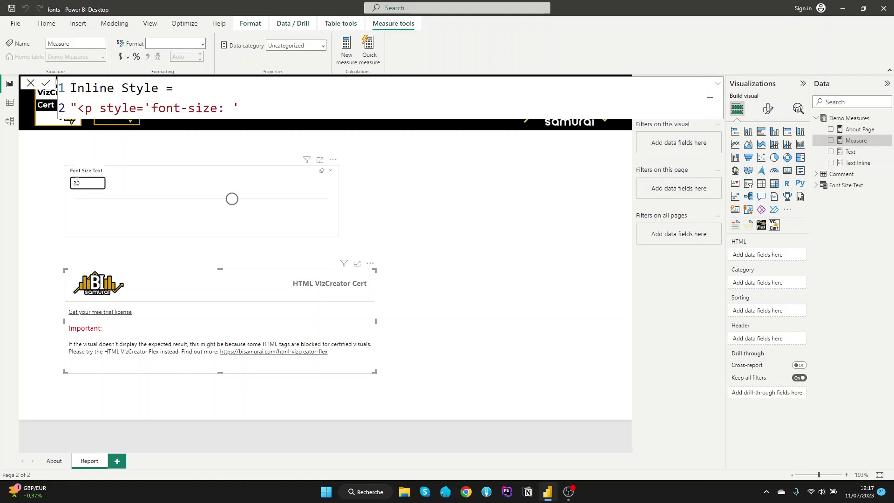
{"action": "key", "text": "Right"}
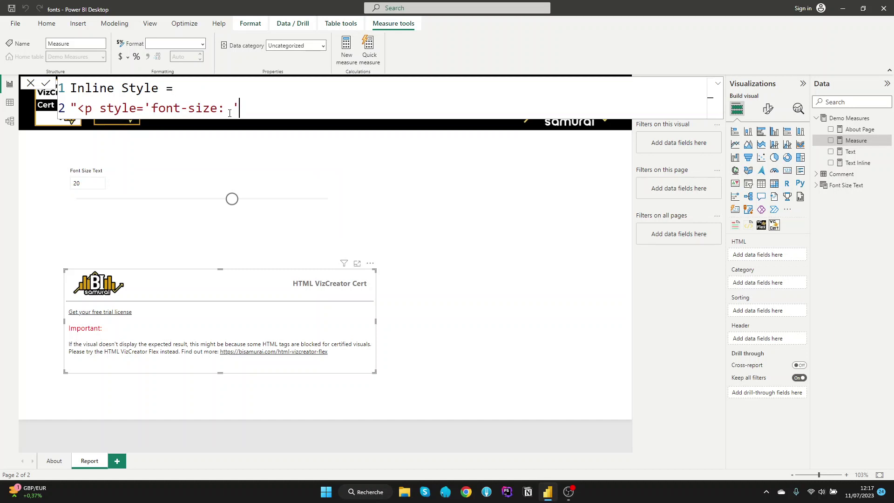
{"action": "type", "text": "px"}
{"action": "key", "text": "BackSpace"}
{"action": "key", "text": "BackSpace"}
{"action": "key", "text": "Left"}
{"action": "type", "text": "20px"}
{"action": "key", "text": "Right"}
{"action": "type", "text": ">"}
Append &SELECTEDVALUE(Comment[Text])& after the opening tag using autocomplete
{"action": "type", "text": "\"SLE"}
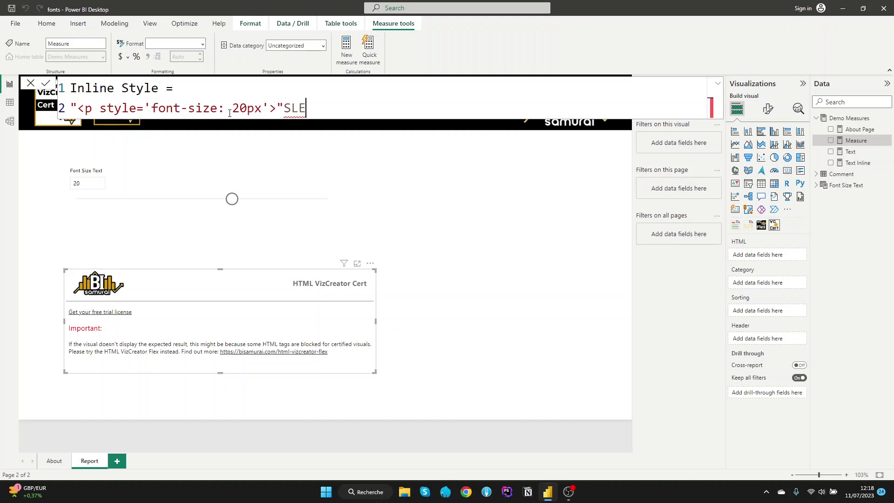
{"action": "key", "text": "BackSpace"}
{"action": "key", "text": "BackSpace"}
{"action": "type", "text": "ELECTED"}
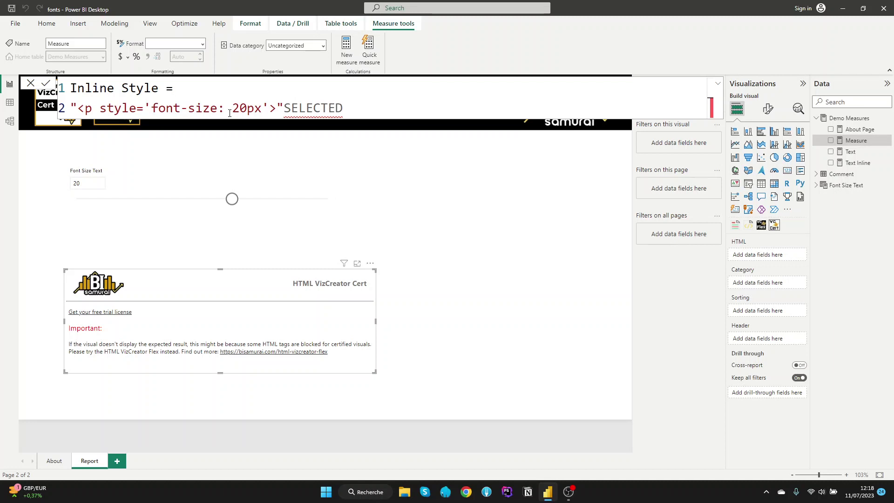
{"action": "key", "text": "BackSpace"}
{"action": "key", "text": "BackSpace"}
{"action": "key", "text": "BackSpace"}
{"action": "key", "text": "BackSpace"}
{"action": "key", "text": "BackSpace"}
{"action": "key", "text": "BackSpace"}
{"action": "key", "text": "BackSpace"}
{"action": "key", "text": "BackSpace"}
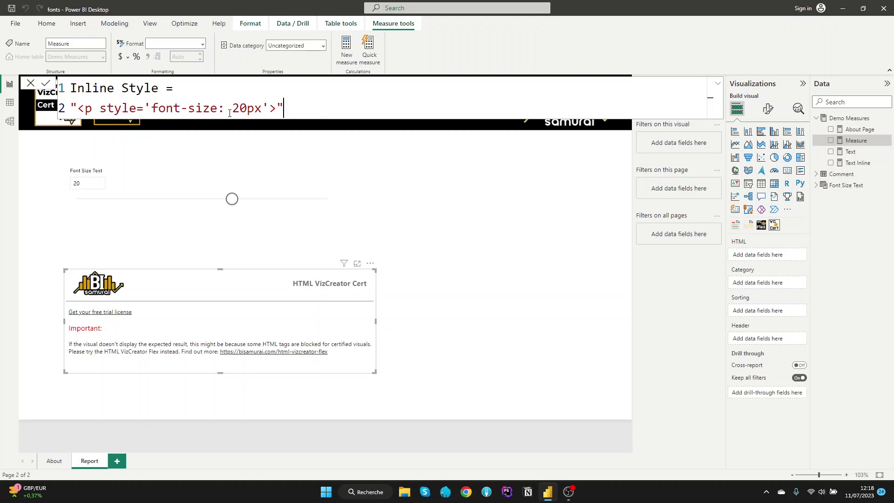
{"action": "type", "text": "&SELE"}
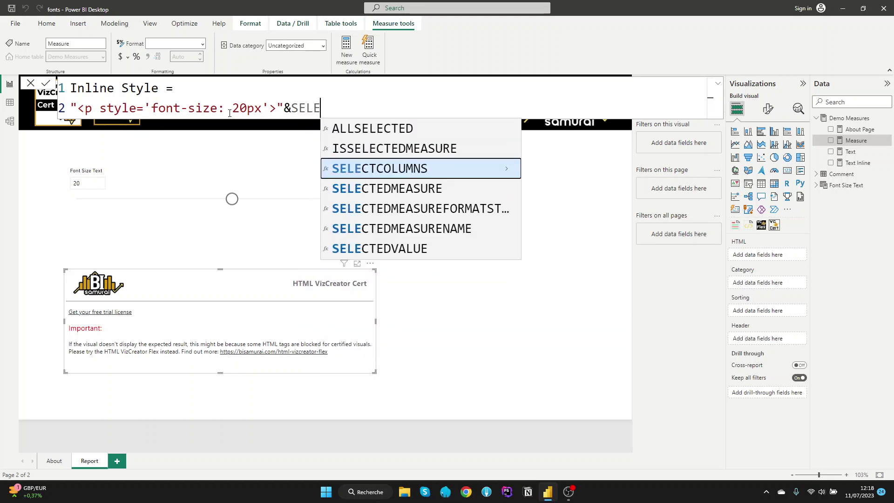
{"action": "key", "text": "Down"}
{"action": "key", "text": "Down"}
{"action": "key", "text": "Down"}
{"action": "key", "text": "Down"}
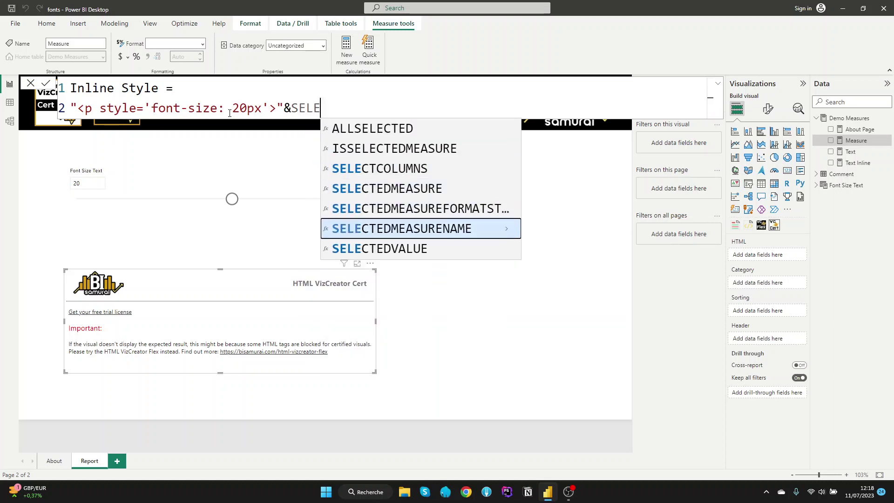
{"action": "key", "text": "Tab"}
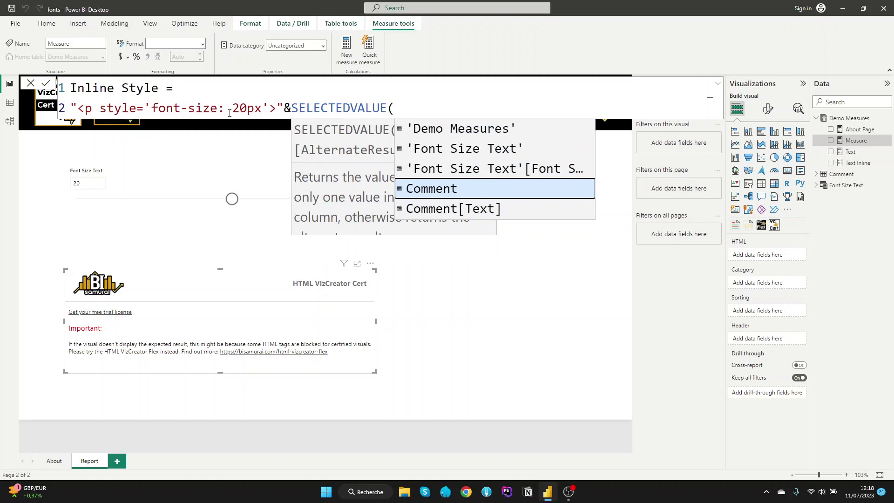
{"action": "key", "text": "Down"}
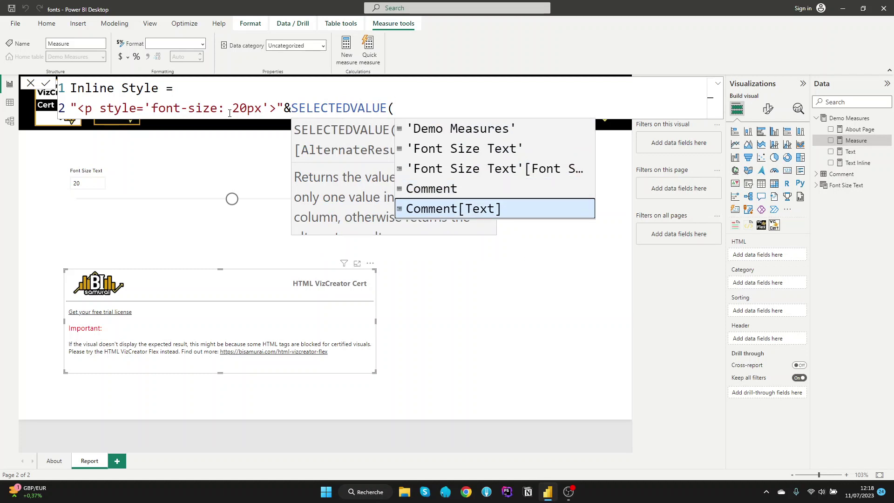
{"action": "key", "text": "Tab"}
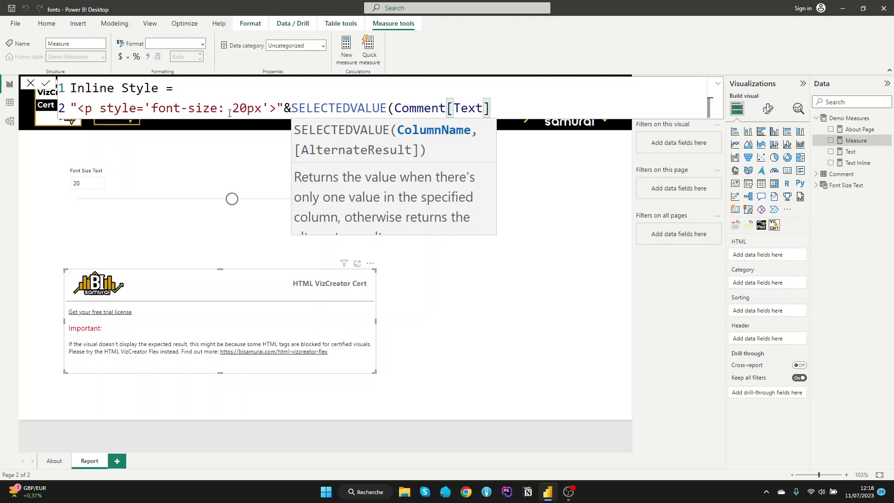
{"action": "type", "text": ")"}
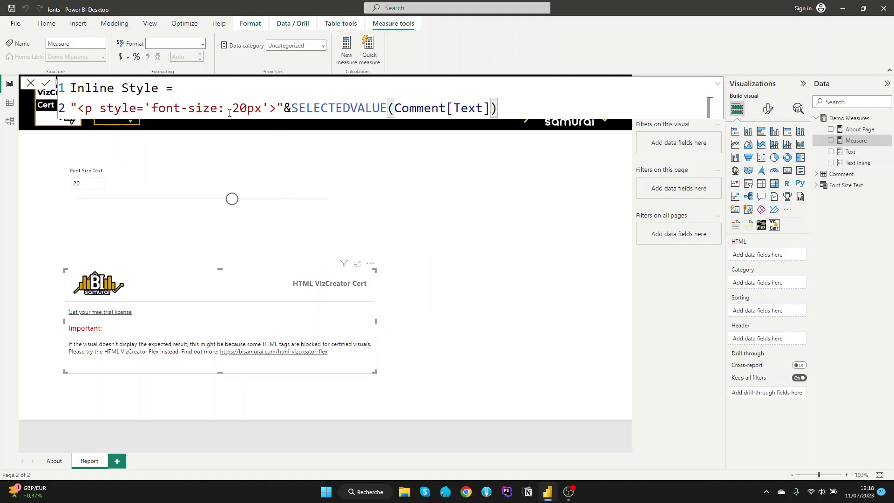
{"action": "type", "text": "&"}
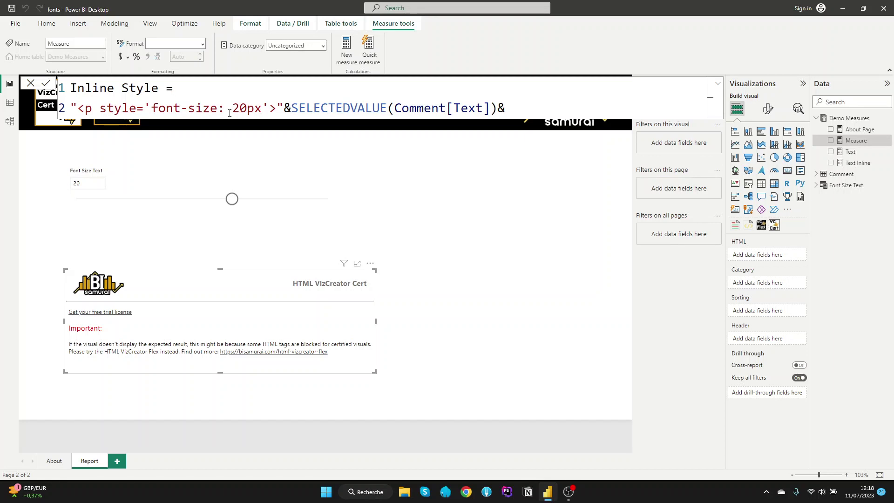
{"action": "type", "text": "3"}
{"action": "key", "text": "BackSpace"}
{"action": "type", "text": "\"</p>"}
Close the string, commit Inline Style, and drop it into the HTML visual's HTML well
{"action": "left_click_drag", "start_coordinate": [78, 107], "coordinate": [70, 107]}
{"action": "left_click", "coordinate": [619, 105]}
{"action": "type", "text": "\""}
{"action": "key", "text": "Return"}
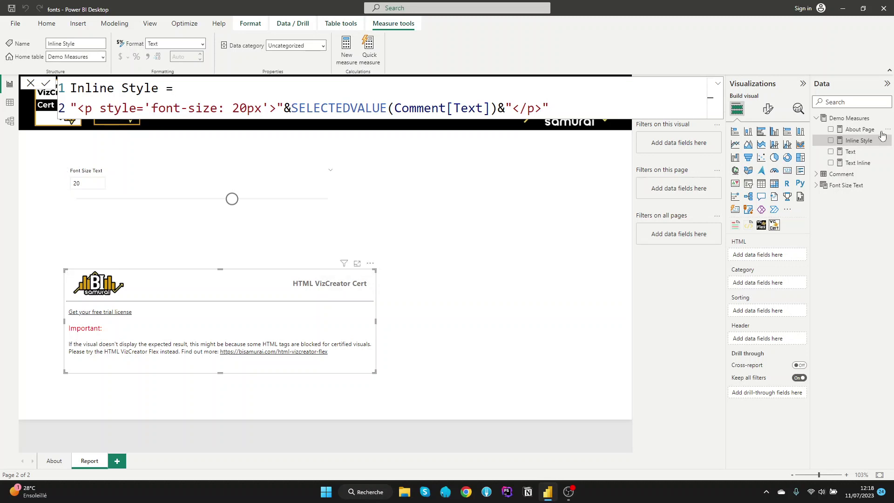
{"action": "left_click_drag", "start_coordinate": [845, 141], "coordinate": [768, 255]}
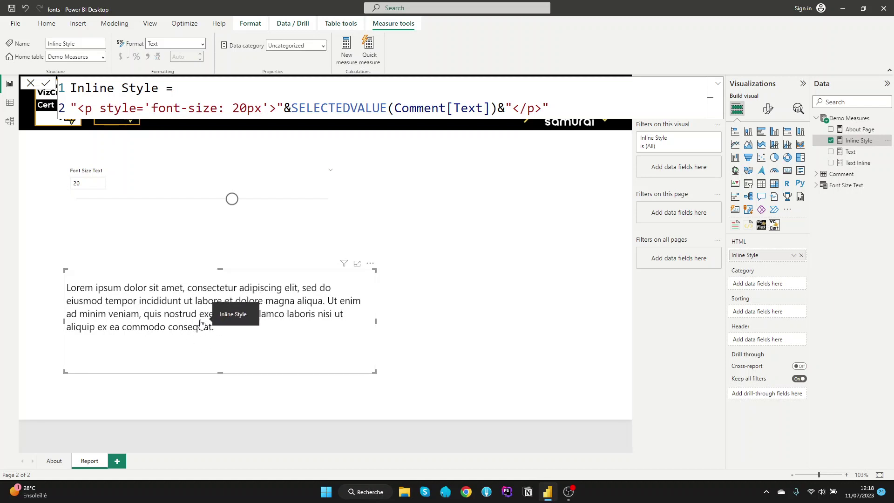
Delete the fixed 20 font size from the Inline Style formula
{"action": "left_click", "coordinate": [239, 108]}
{"action": "left_click_drag", "start_coordinate": [247, 108], "coordinate": [233, 108]}
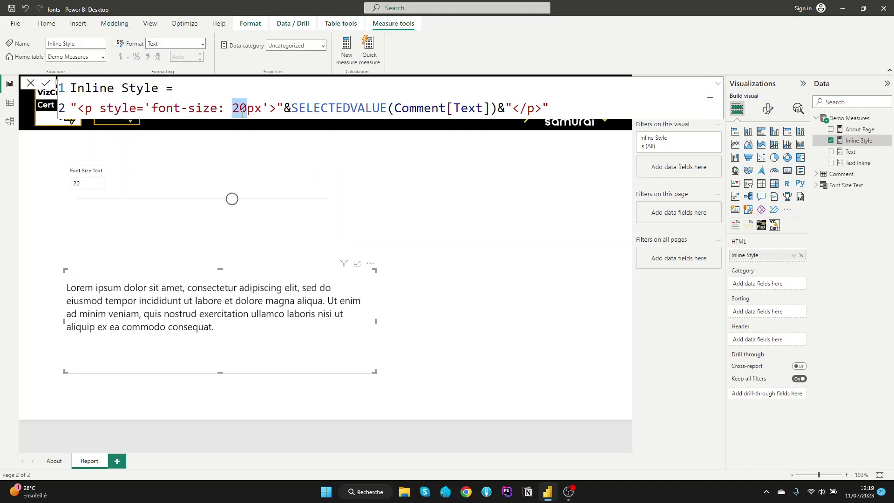
{"action": "key", "text": "BackSpace"}
Insert "&[Font Size Text Value]&" as the font size and commit the measure
{"action": "type", "text": "\"\"&&"}
{"action": "key", "text": "Left"}
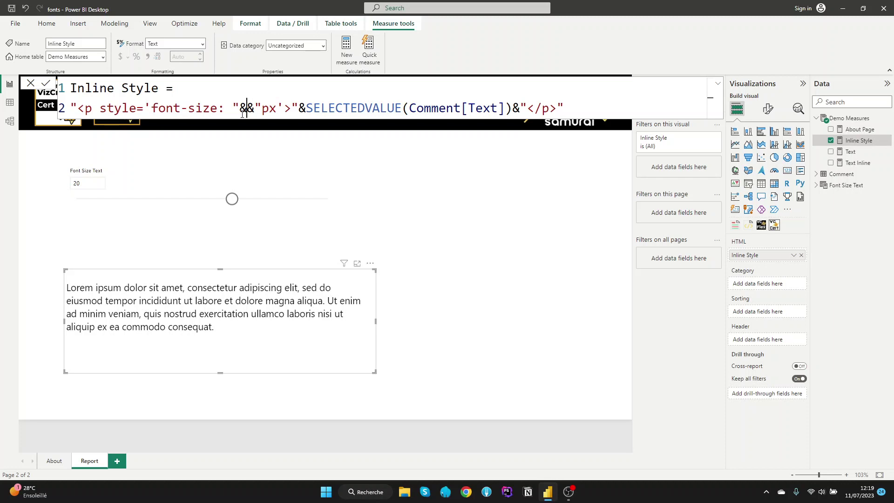
{"action": "type", "text": "["}
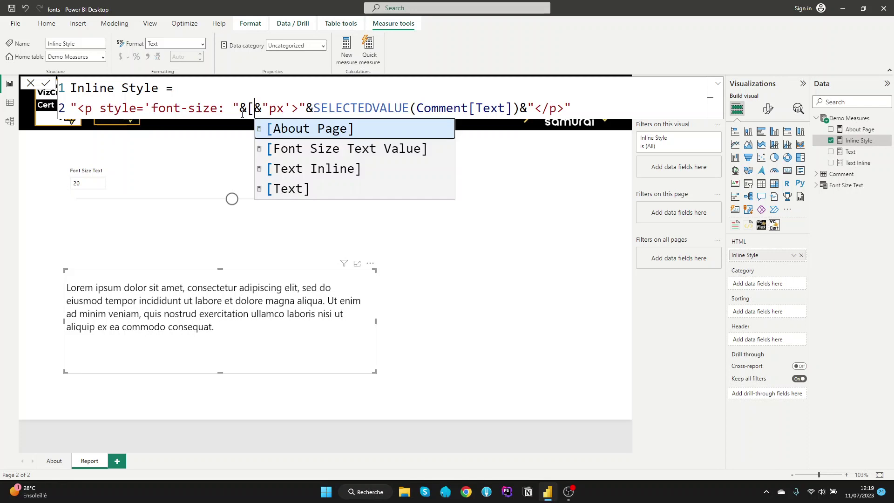
{"action": "key", "text": "Down"}
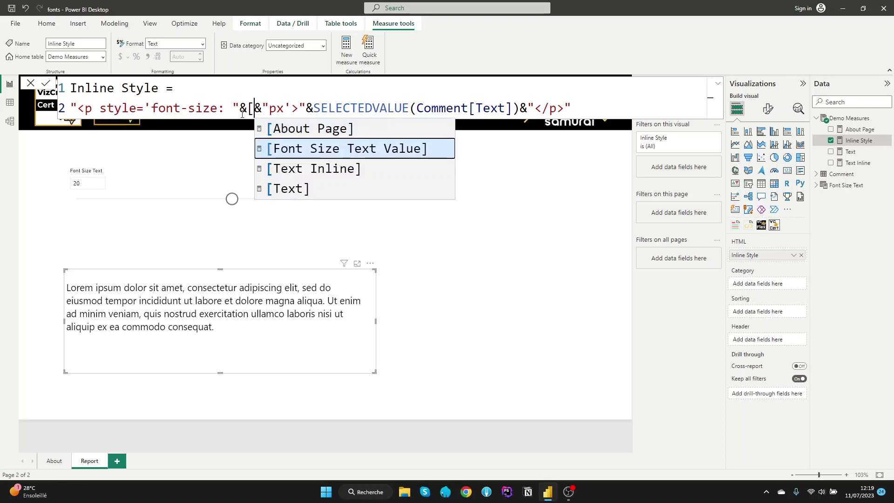
{"action": "key", "text": "Tab"}
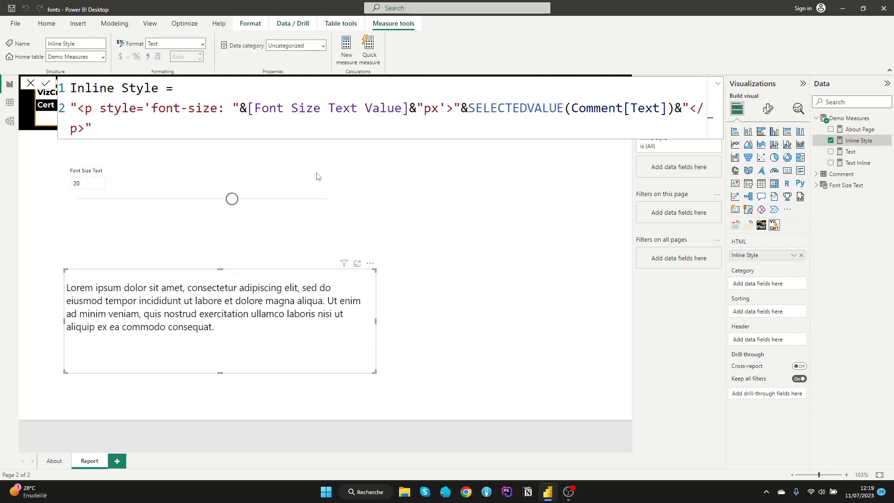
{"action": "left_click", "coordinate": [31, 83]}
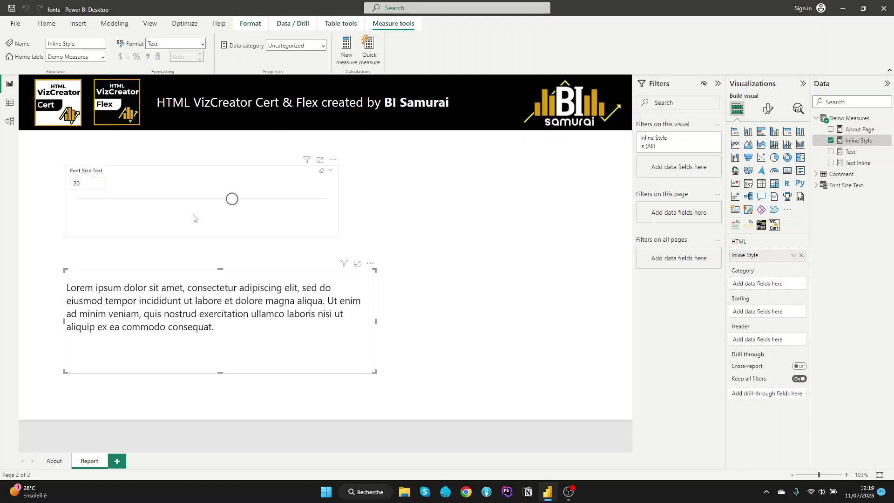
{"action": "left_click", "coordinate": [232, 204]}
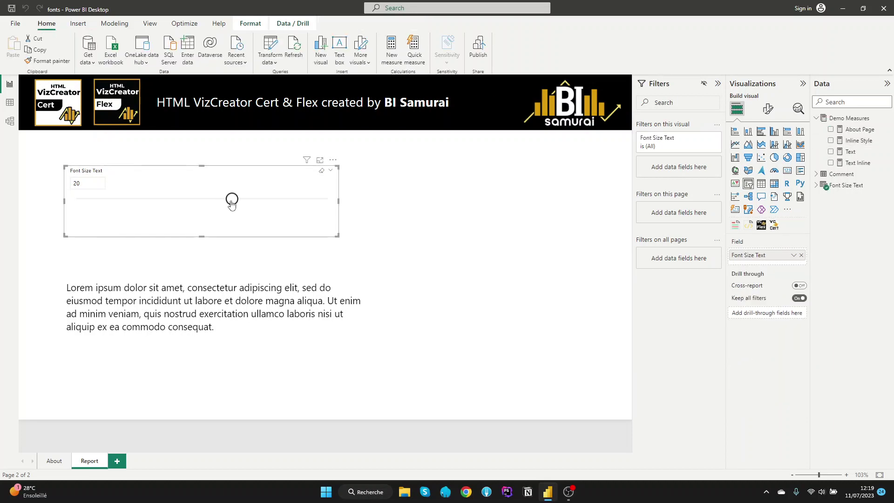
{"action": "left_click_drag", "start_coordinate": [242, 202], "coordinate": [331, 203]}
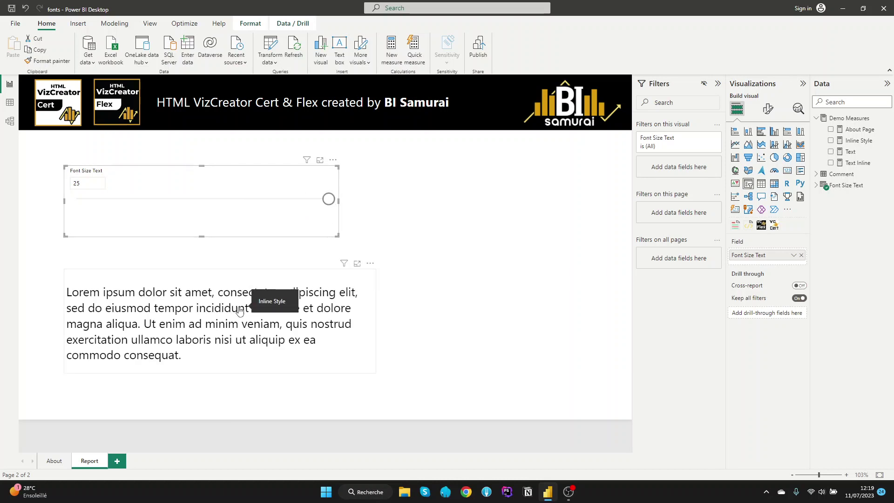
{"action": "left_click_drag", "start_coordinate": [328, 199], "coordinate": [232, 199]}
{"action": "left_click", "coordinate": [559, 291]}
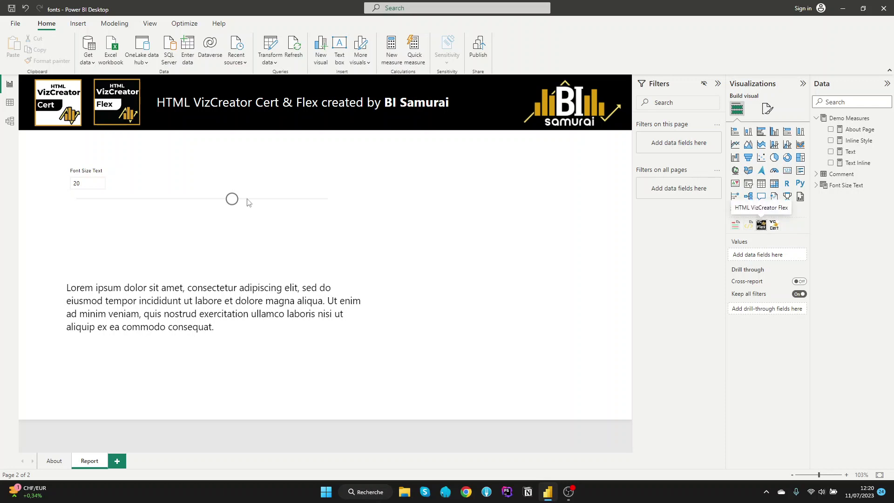
Make the Lorem ipsum text visual narrower
{"action": "left_click", "coordinate": [308, 281]}
{"action": "left_click_drag", "start_coordinate": [377, 321], "coordinate": [318, 324]}
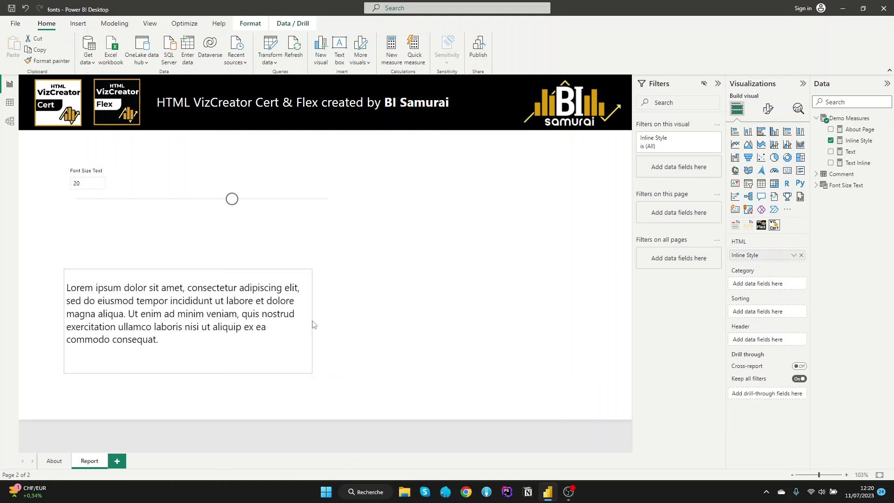
{"action": "left_click", "coordinate": [509, 306]}
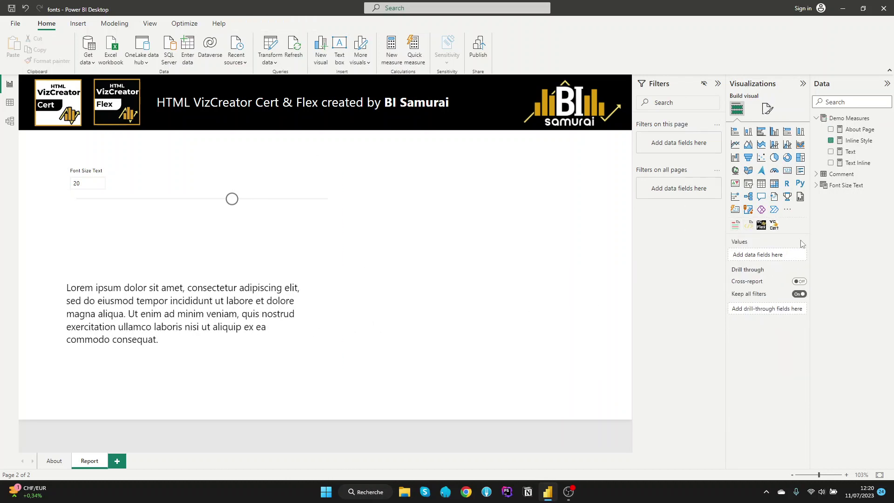
Add an HTML VizCreator Flex visual and widen it toward the page's right side
{"action": "left_click", "coordinate": [761, 225]}
{"action": "left_click_drag", "start_coordinate": [447, 322], "coordinate": [619, 325]}
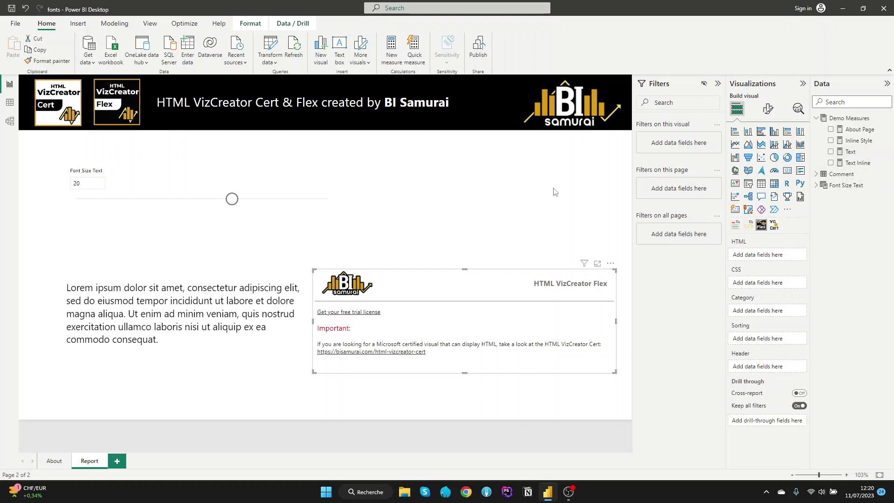
{"action": "left_click", "coordinate": [855, 153]}
{"action": "left_click", "coordinate": [858, 141]}
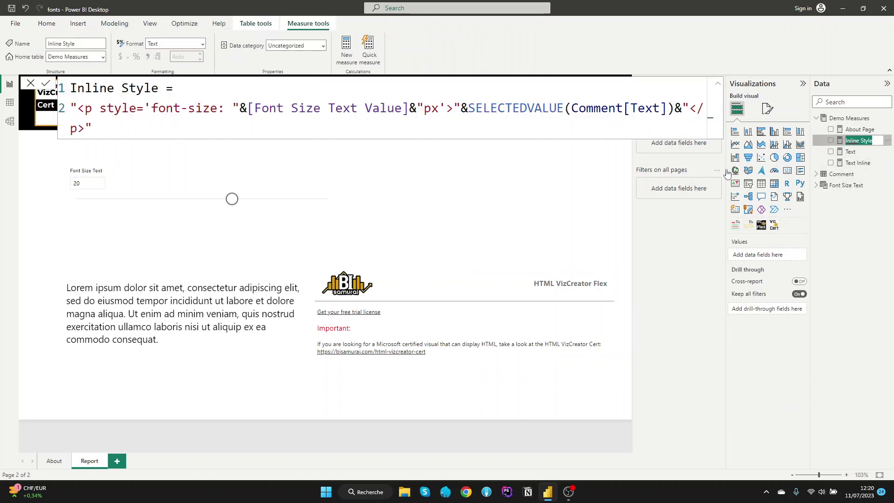
Create a new measure in Demo Measures holding the copied Inline Style formula
{"action": "left_click", "coordinate": [101, 130]}
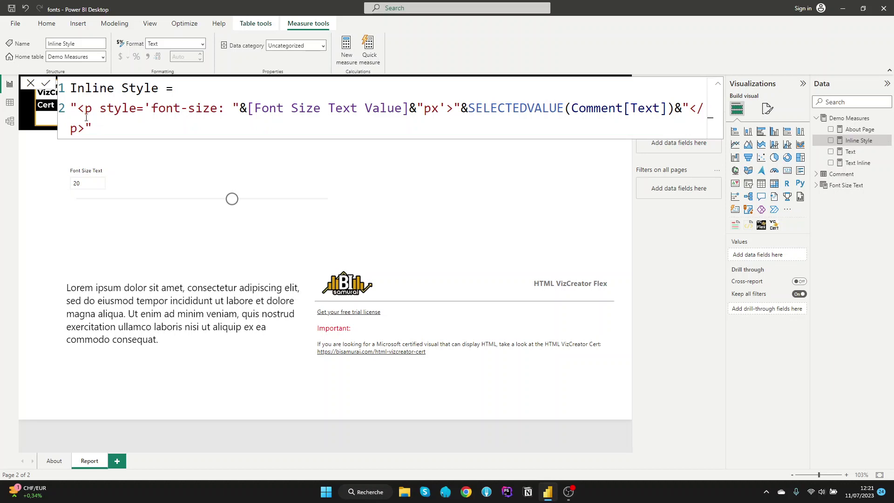
{"action": "left_click_drag", "start_coordinate": [96, 124], "coordinate": [69, 84]}
{"action": "key", "text": "ctrl+c"}
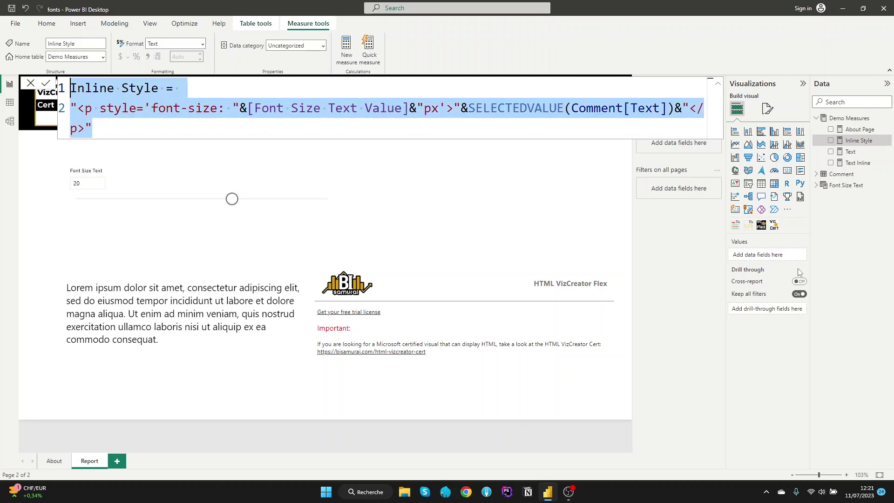
{"action": "left_click", "coordinate": [842, 220]}
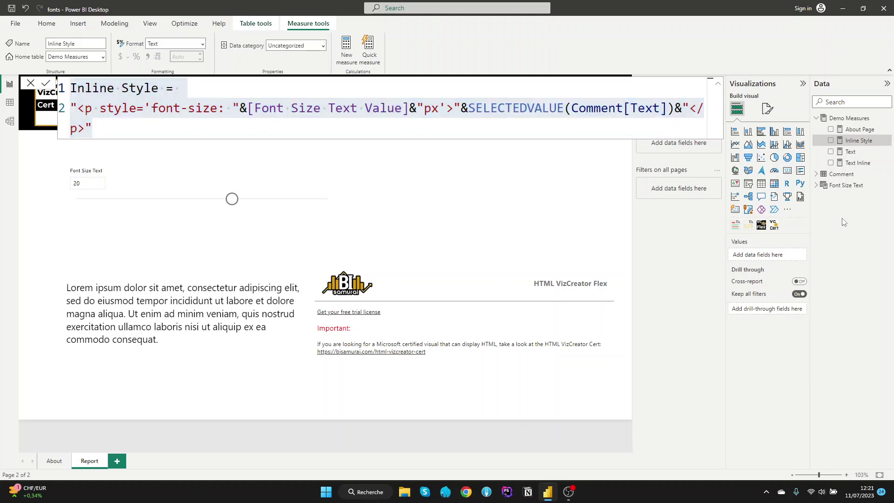
{"action": "left_click", "coordinate": [889, 122]}
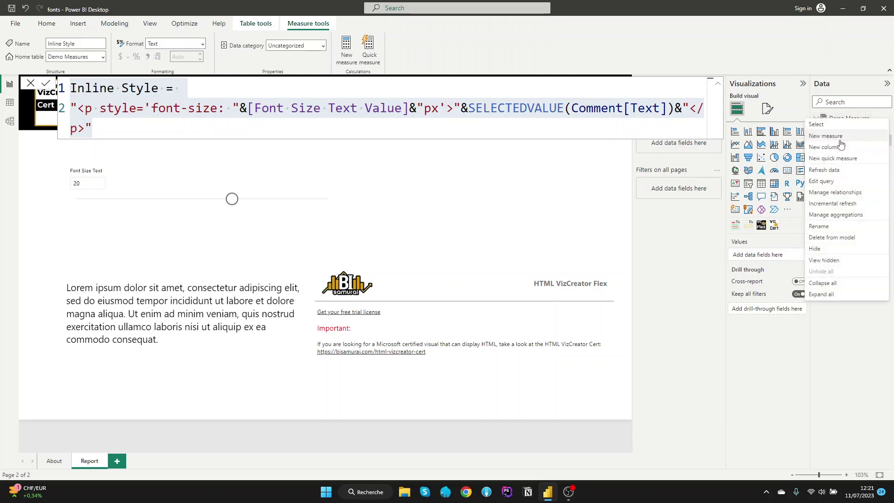
{"action": "key", "text": "Escape"}
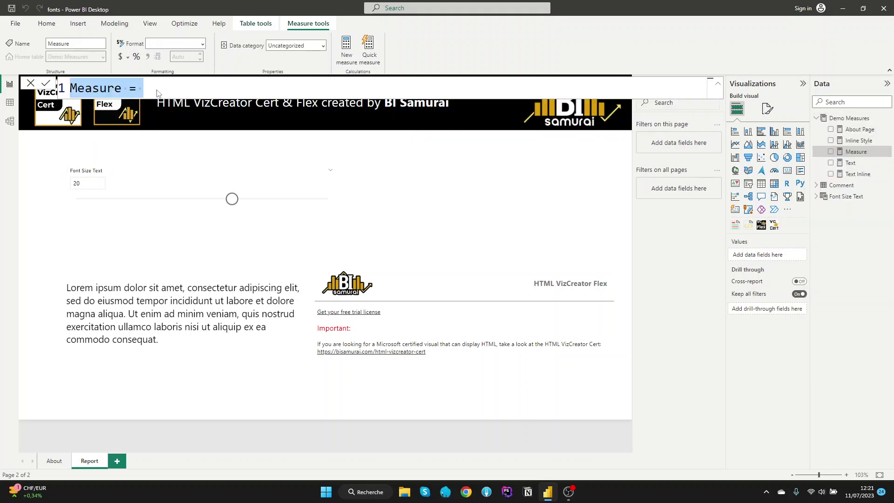
{"action": "key", "text": "ctrl+a"}
{"action": "key", "text": "ctrl+v"}
Rename the measure to 'Style' and strip the style='font-size…px' attribute from the <p> tag
{"action": "left_click", "coordinate": [121, 88]}
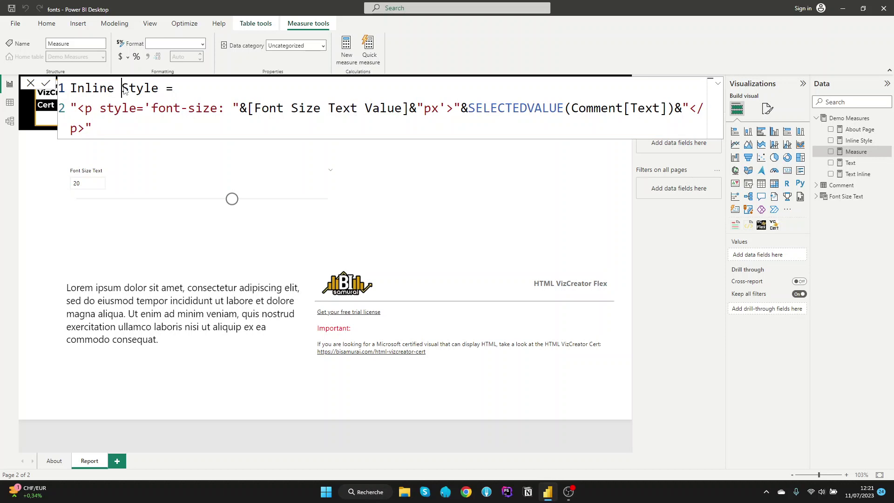
{"action": "left_click_drag", "start_coordinate": [121, 88], "coordinate": [71, 88]}
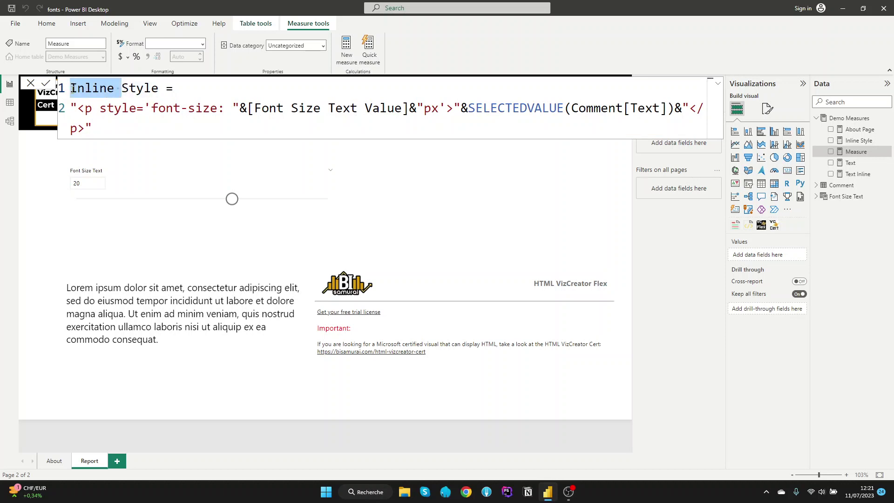
{"action": "key", "text": "BackSpace"}
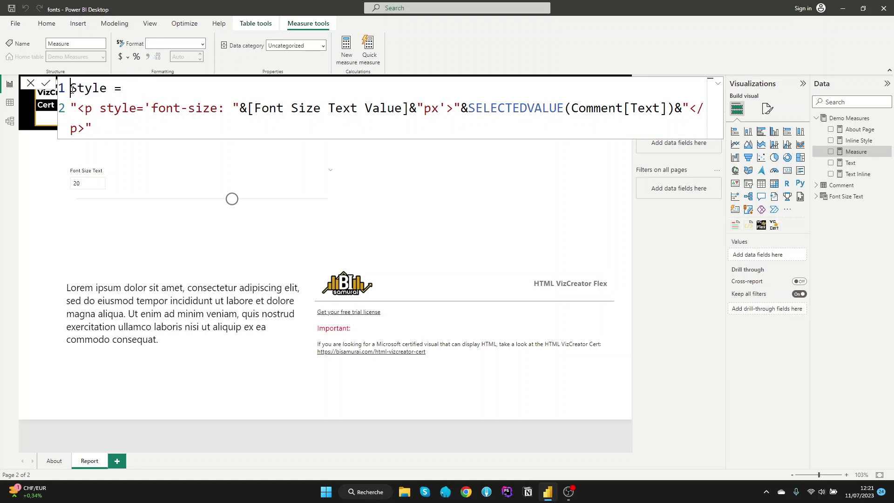
{"action": "left_click", "coordinate": [447, 107]}
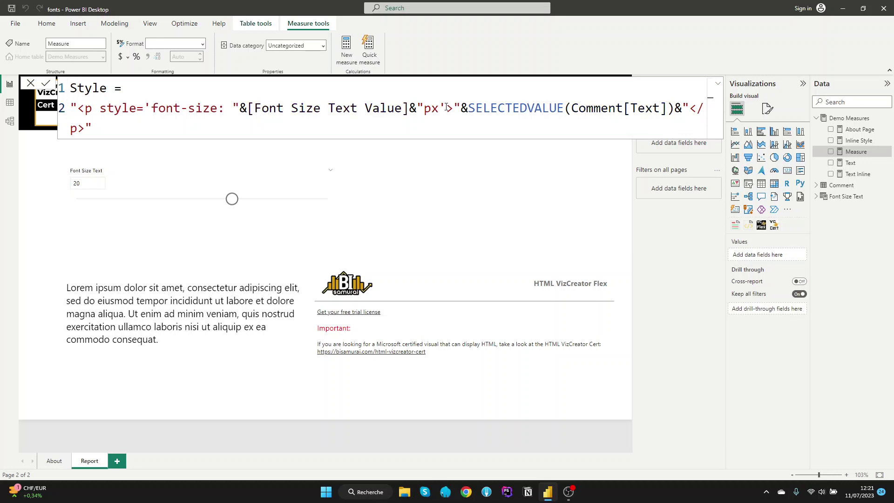
{"action": "left_click_drag", "start_coordinate": [446, 107], "coordinate": [100, 107]}
{"action": "key", "text": "ctrl+c"}
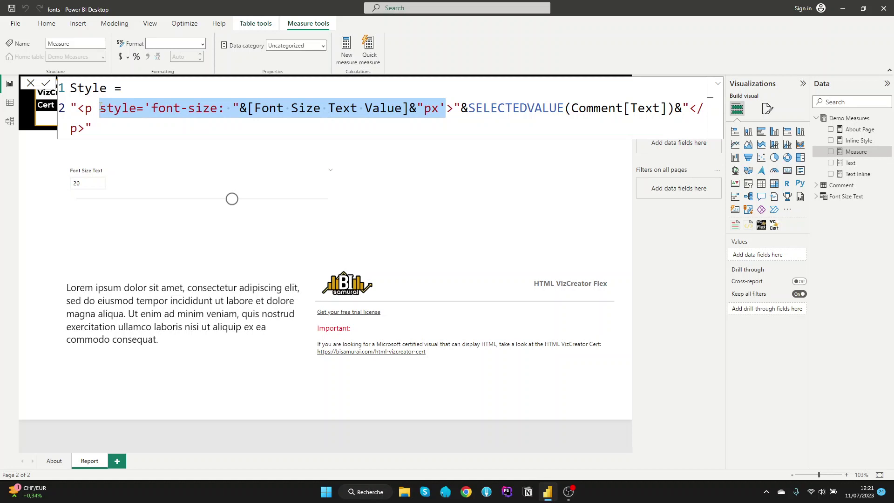
{"action": "key", "text": "BackSpace"}
{"action": "key", "text": "BackSpace"}
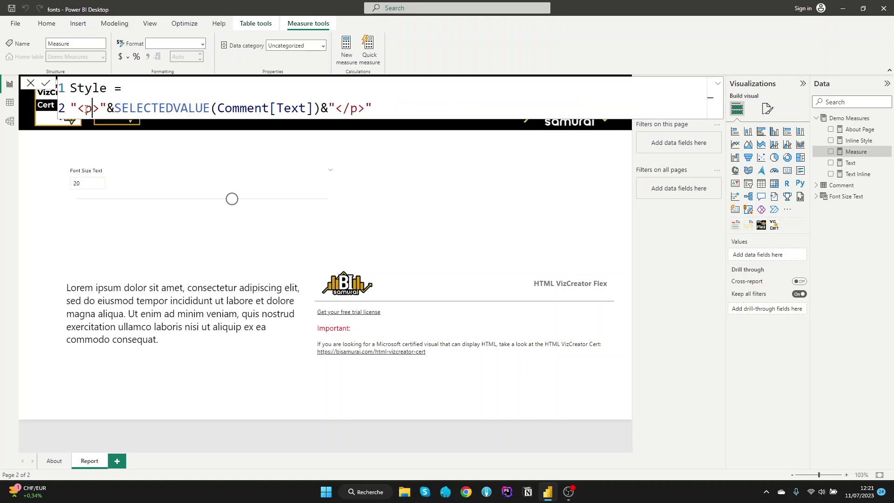
{"action": "left_click", "coordinate": [79, 108]}
Insert opening <style> and closing </style> tags on new lines above the <p> tag
{"action": "key", "text": "Return"}
{"action": "key", "text": "Return"}
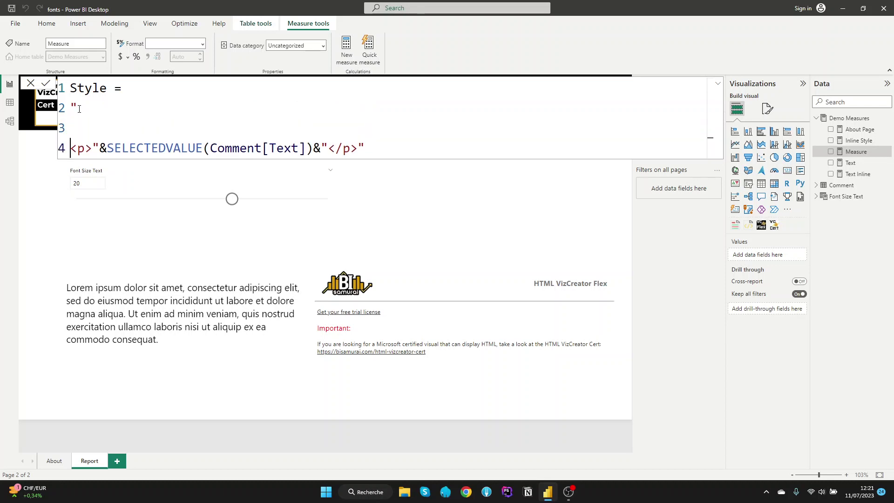
{"action": "key", "text": "Up"}
{"action": "type", "text": "<style>"}
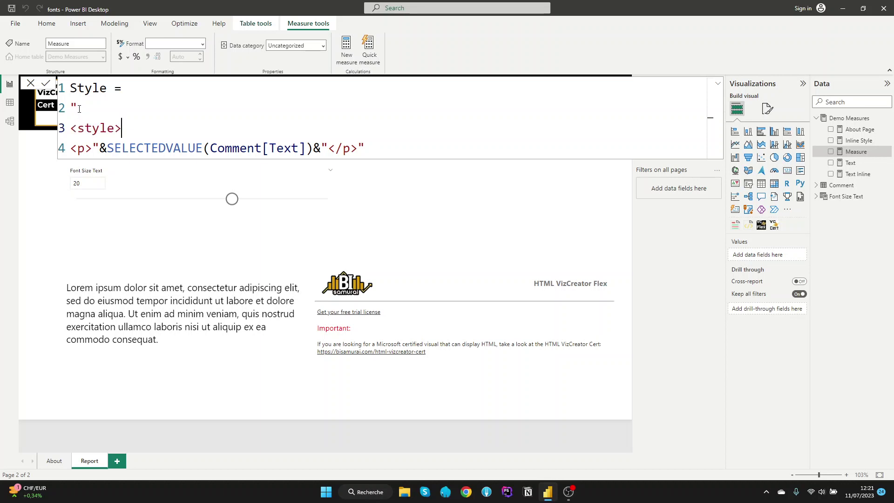
{"action": "key", "text": "Return"}
{"action": "key", "text": "Return"}
{"action": "type", "text": "<"}
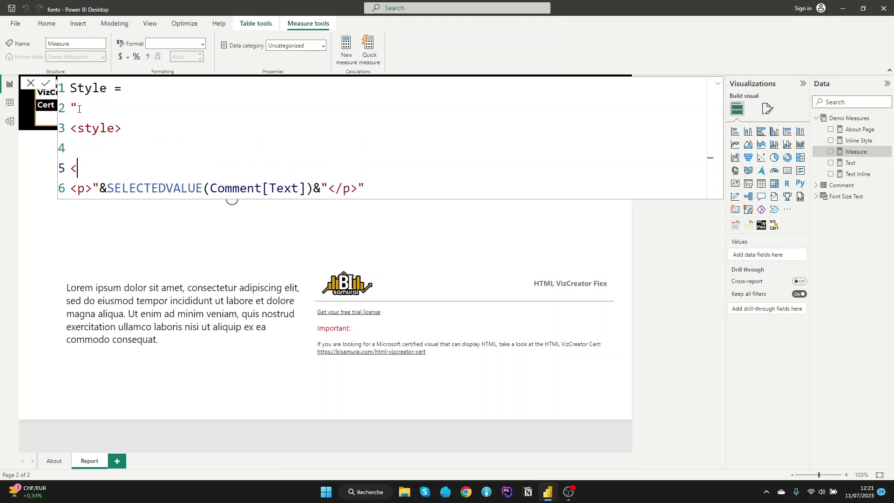
{"action": "type", "text": "/style>"}
{"action": "key", "text": "Up"}
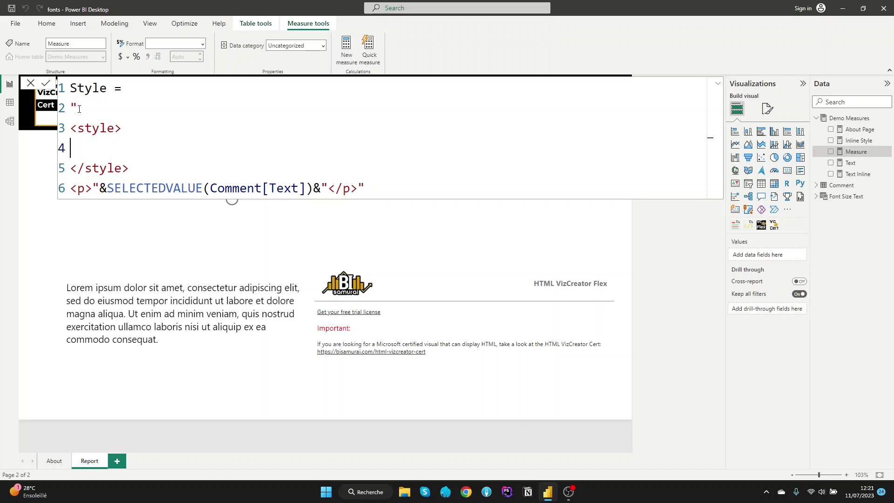
Paste the font-size rule into the style block, deleting its leftover style= prefix and stray quote
{"action": "key", "text": "ctrl+v"}
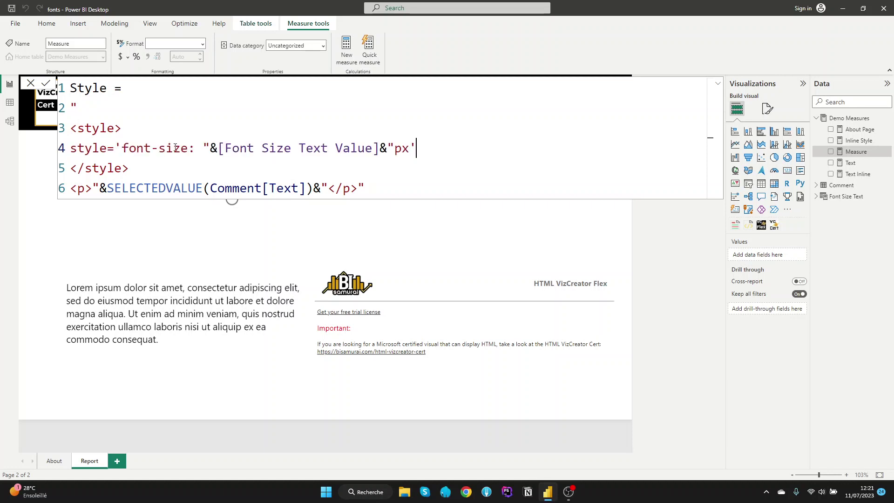
{"action": "left_click", "coordinate": [122, 149]}
{"action": "left_click", "coordinate": [99, 148]}
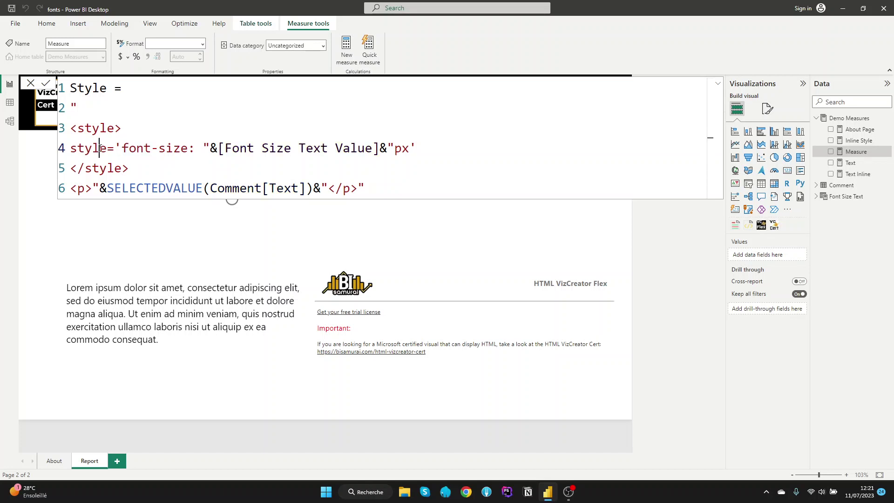
{"action": "left_click_drag", "start_coordinate": [122, 149], "coordinate": [73, 149]}
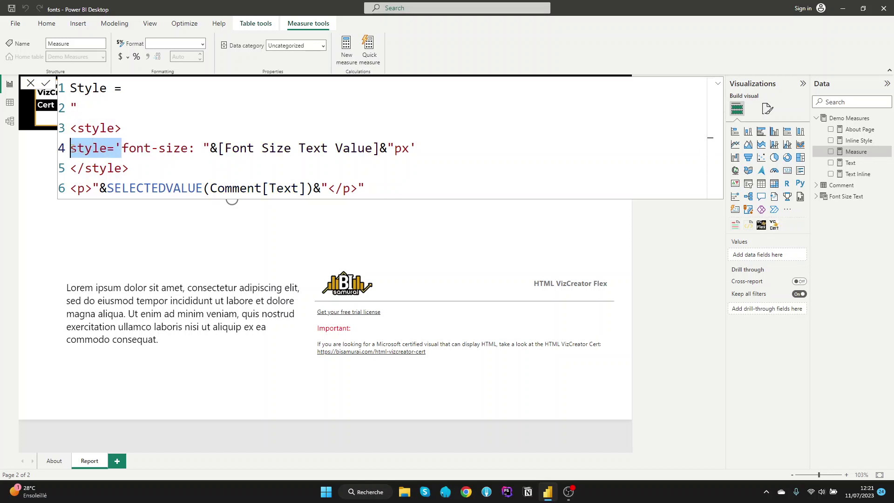
{"action": "key", "text": "BackSpace"}
{"action": "left_click", "coordinate": [113, 124]}
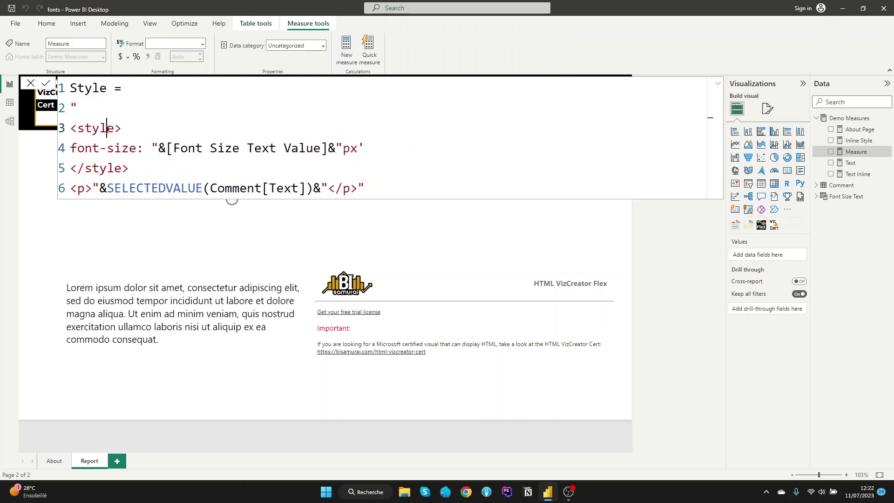
{"action": "left_click", "coordinate": [366, 147]}
{"action": "key", "text": "BackSpace"}
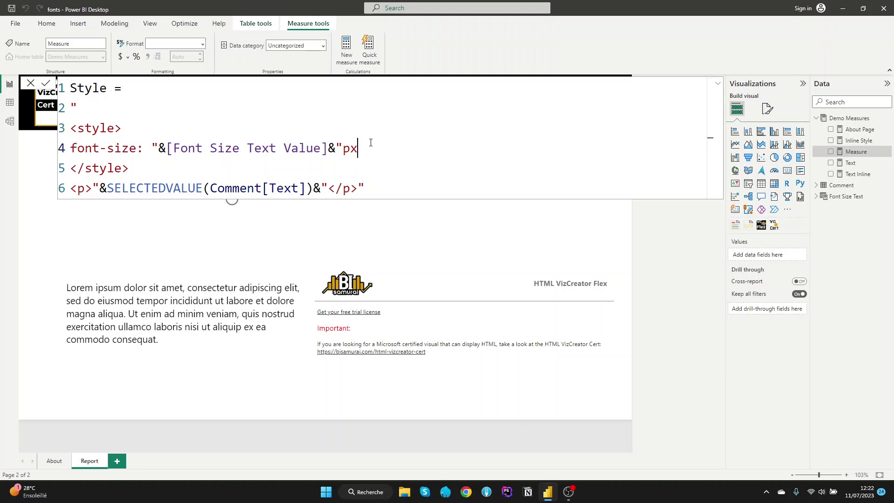
Complete the rule as p {font-size: "&[Font Size Text Value]&"px;} and commit the Style measure
{"action": "left_click_drag", "start_coordinate": [73, 148], "coordinate": [360, 148]}
{"action": "left_click", "coordinate": [365, 149]}
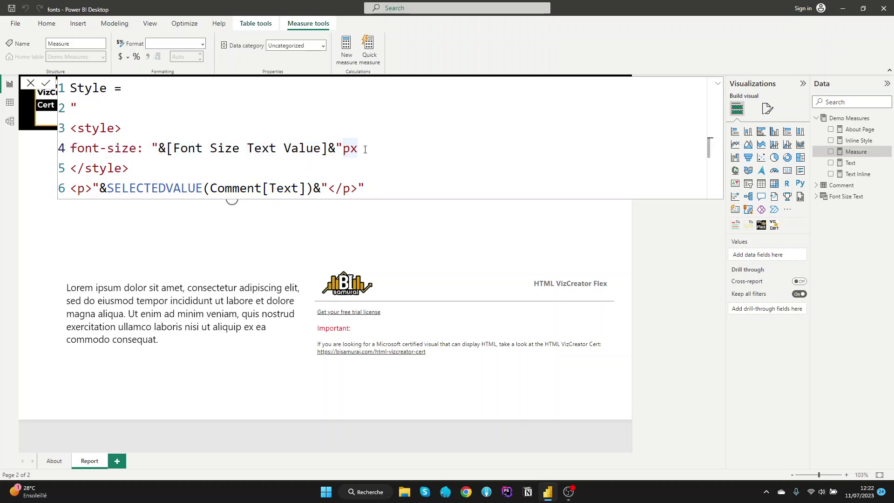
{"action": "type", "text": ";"}
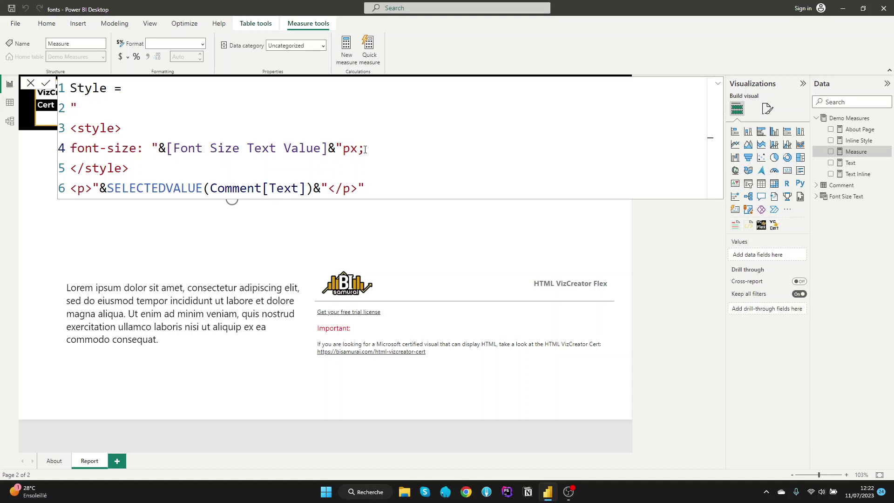
{"action": "left_click", "coordinate": [71, 148]}
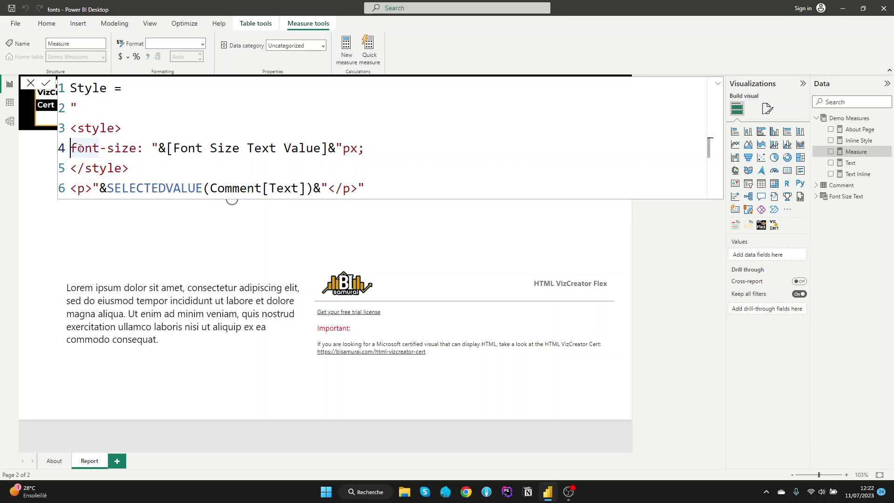
{"action": "type", "text": "p "}
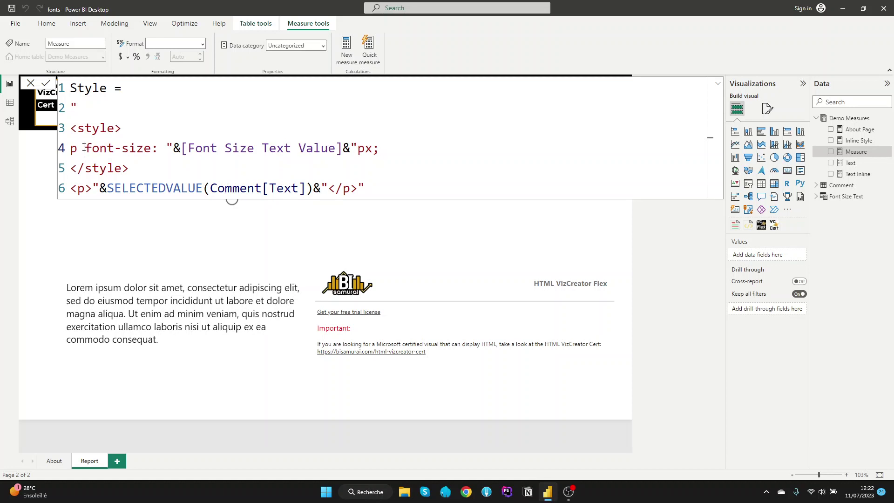
{"action": "type", "text": "{"}
{"action": "left_click", "coordinate": [388, 146]}
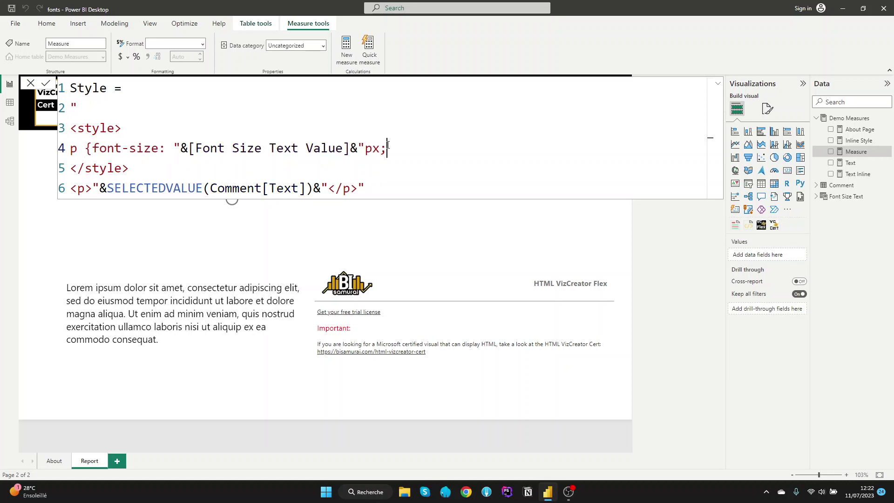
{"action": "type", "text": "}"}
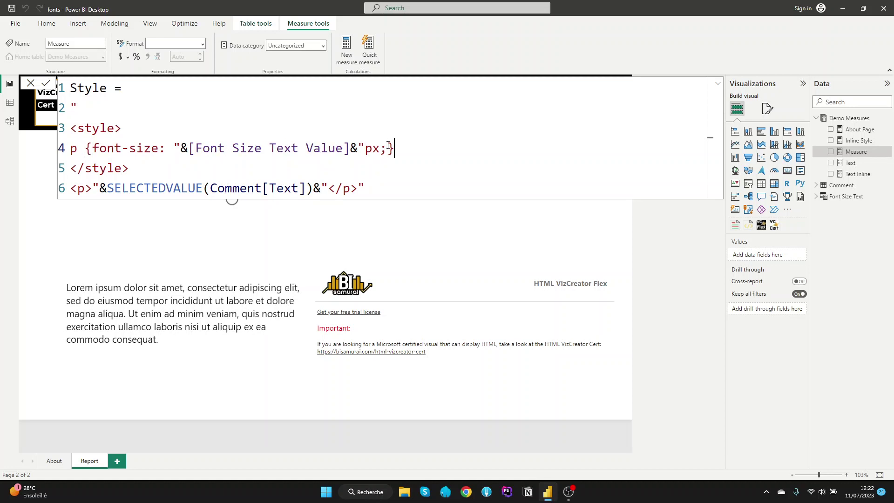
{"action": "left_click", "coordinate": [141, 164]}
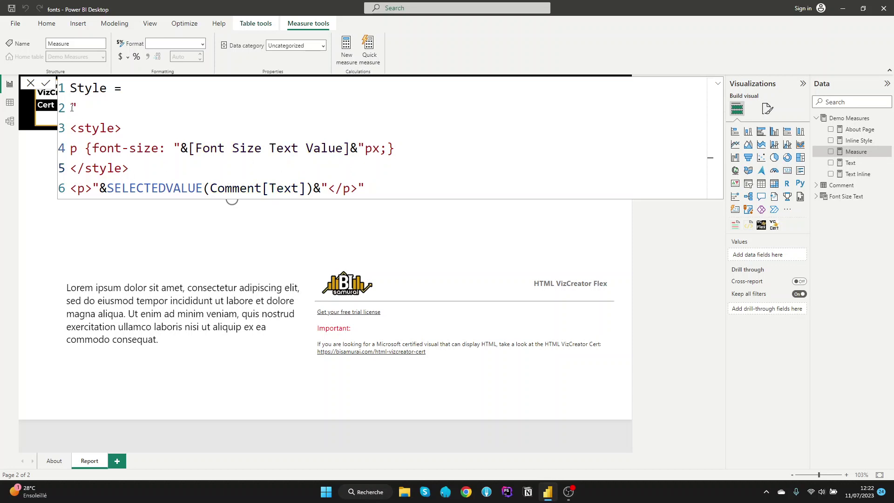
{"action": "key", "text": "Return"}
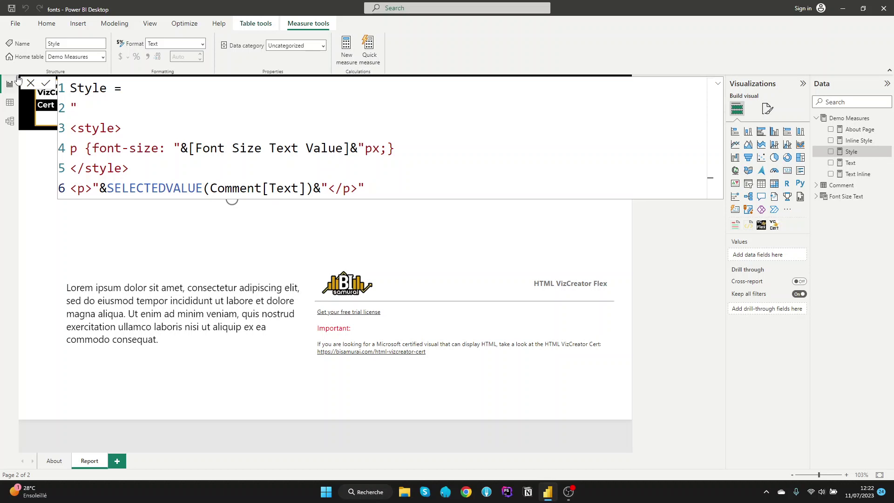
Add Style to the HTML VizCreator Flex visual, narrow the visual, and slide the font size to 25
{"action": "left_click", "coordinate": [30, 84]}
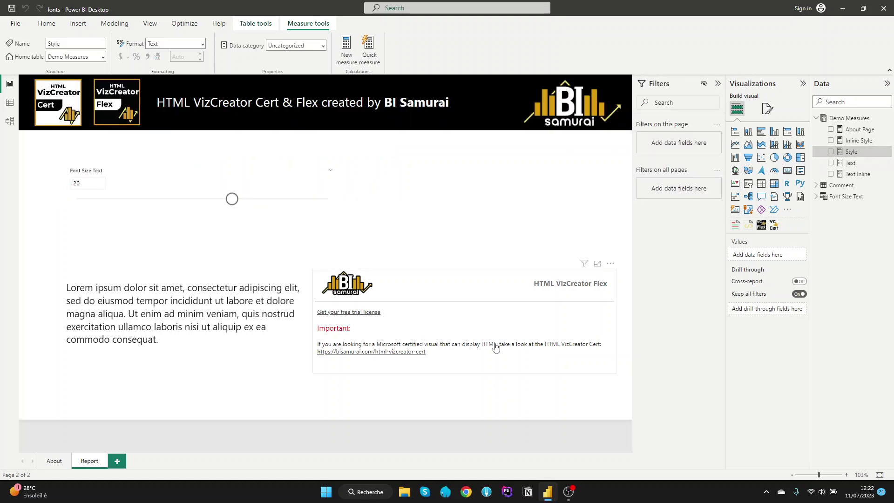
{"action": "left_click", "coordinate": [495, 344]}
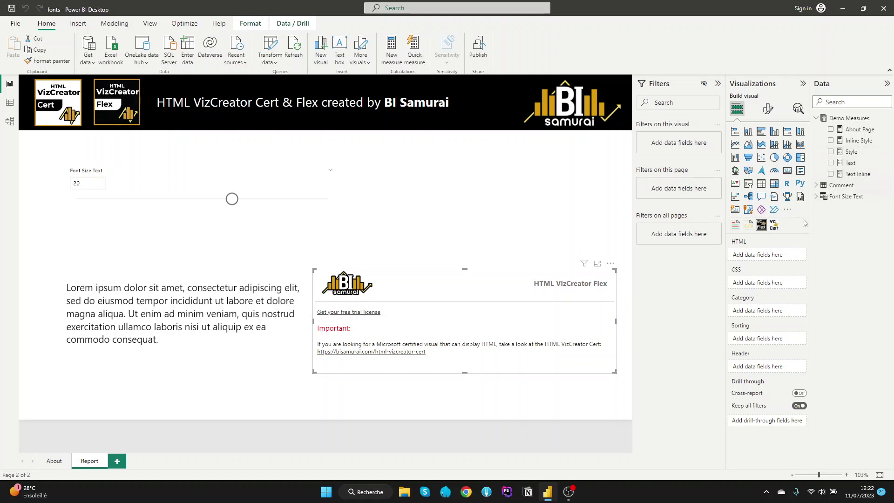
{"action": "left_click", "coordinate": [831, 152]}
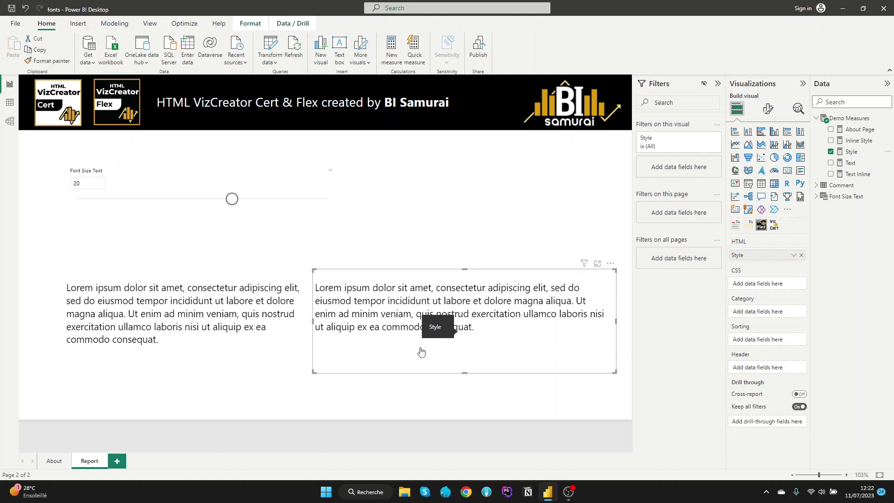
{"action": "left_click_drag", "start_coordinate": [615, 321], "coordinate": [576, 324]}
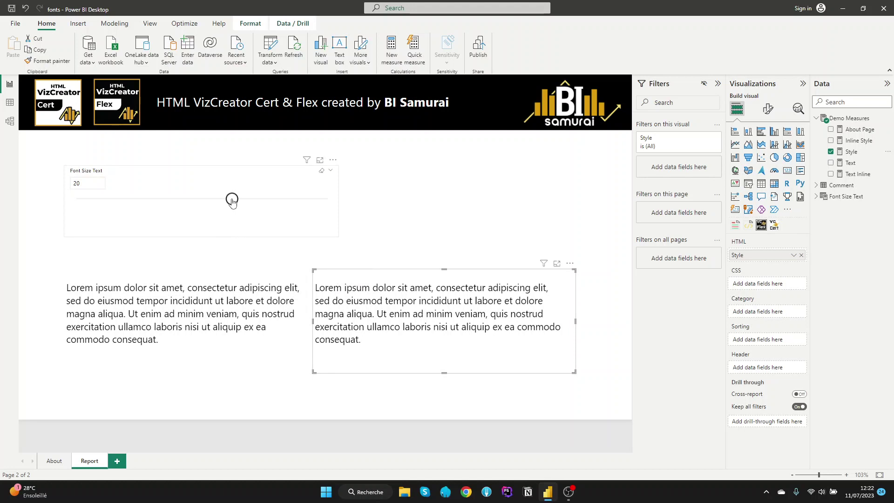
{"action": "left_click_drag", "start_coordinate": [233, 202], "coordinate": [325, 201]}
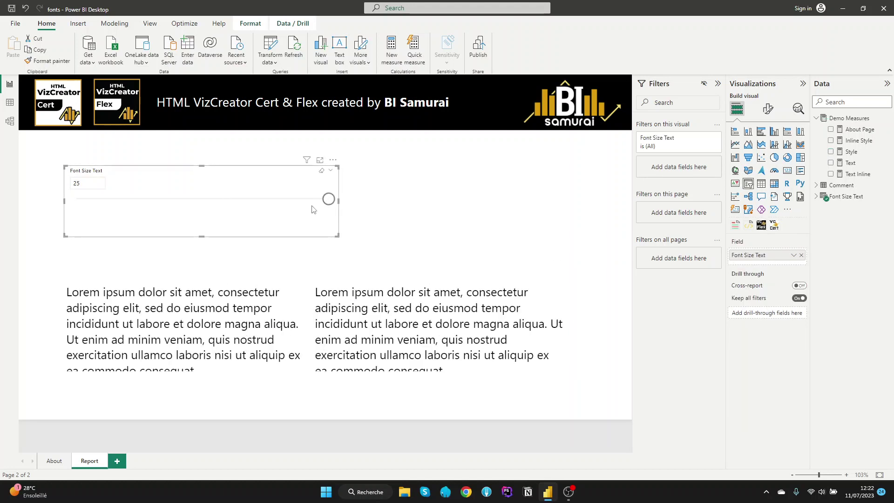
Drag the Font Size Text slicer down from 25 to 15
{"action": "left_click_drag", "start_coordinate": [329, 201], "coordinate": [132, 201]}
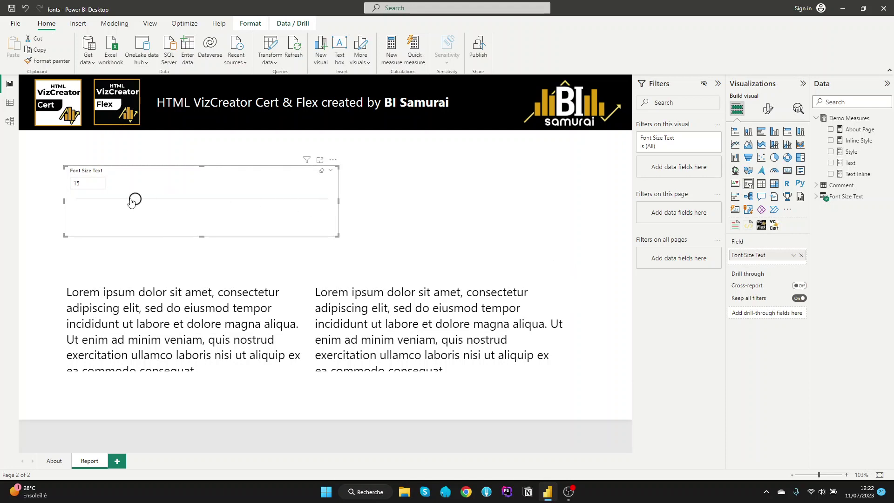